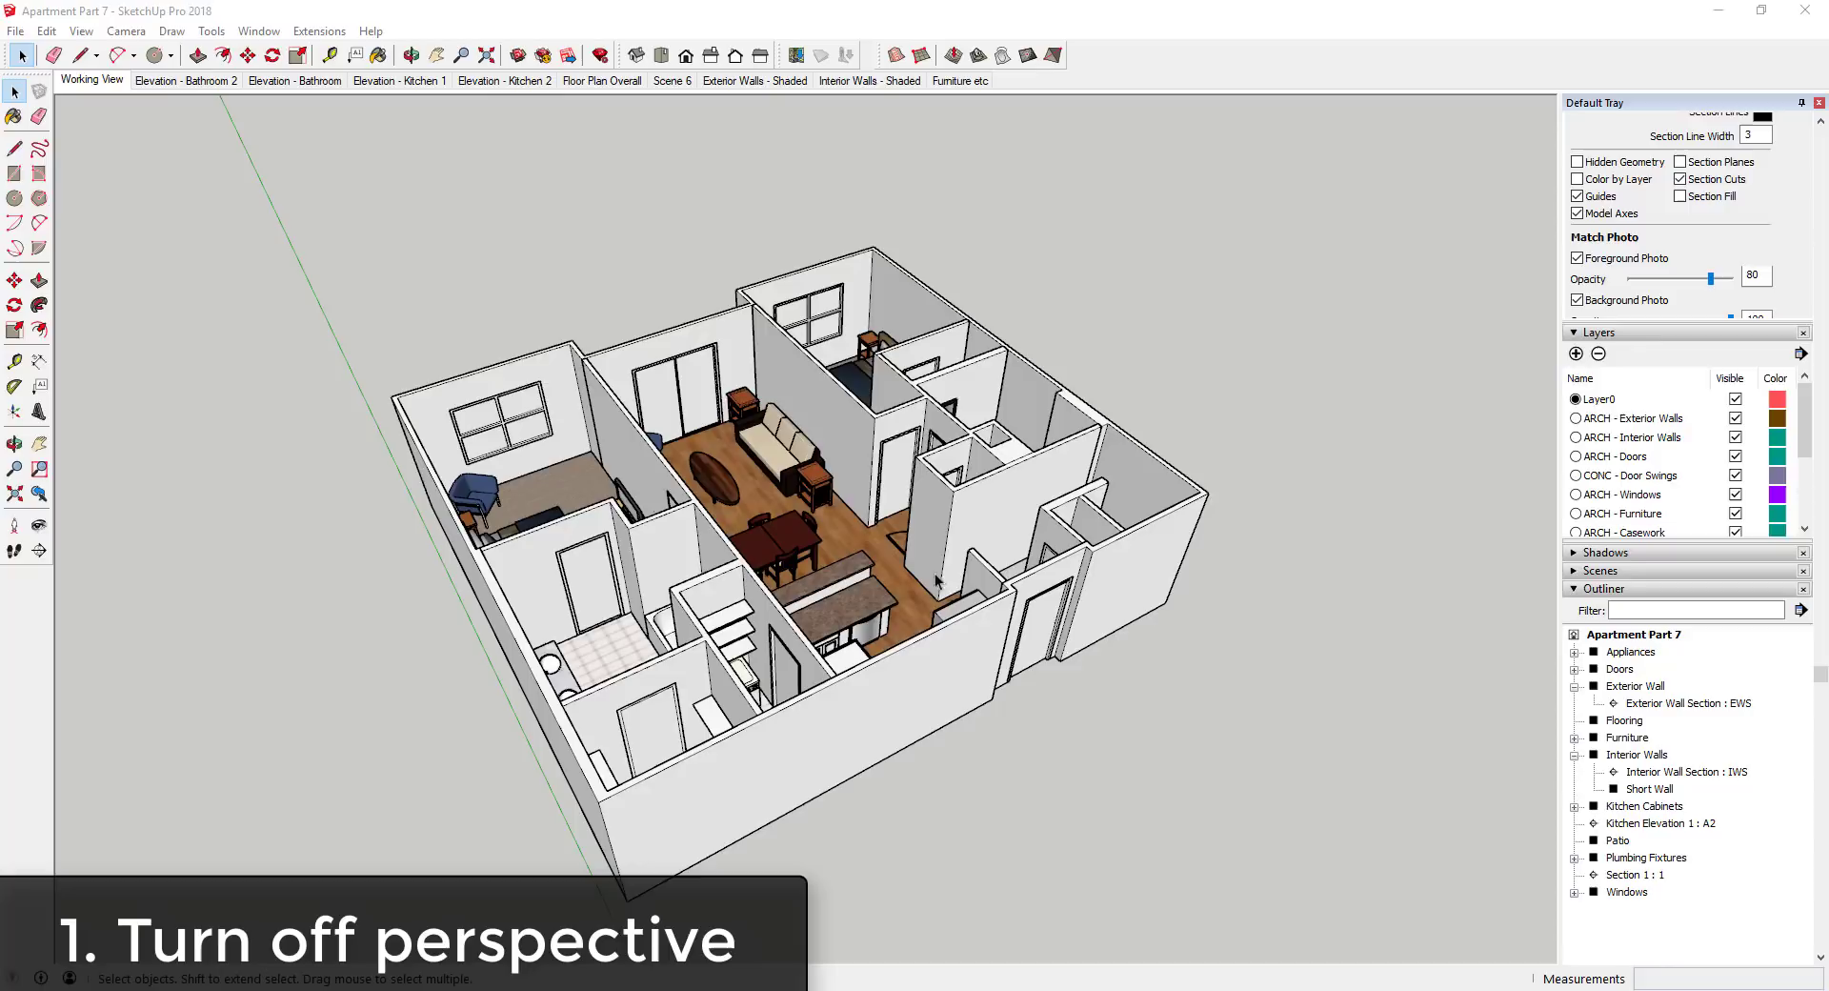
Orbit the apartment model, then switch to the Top standard view for a floor plan.
middle_click_drag(1009, 534, 783, 625)
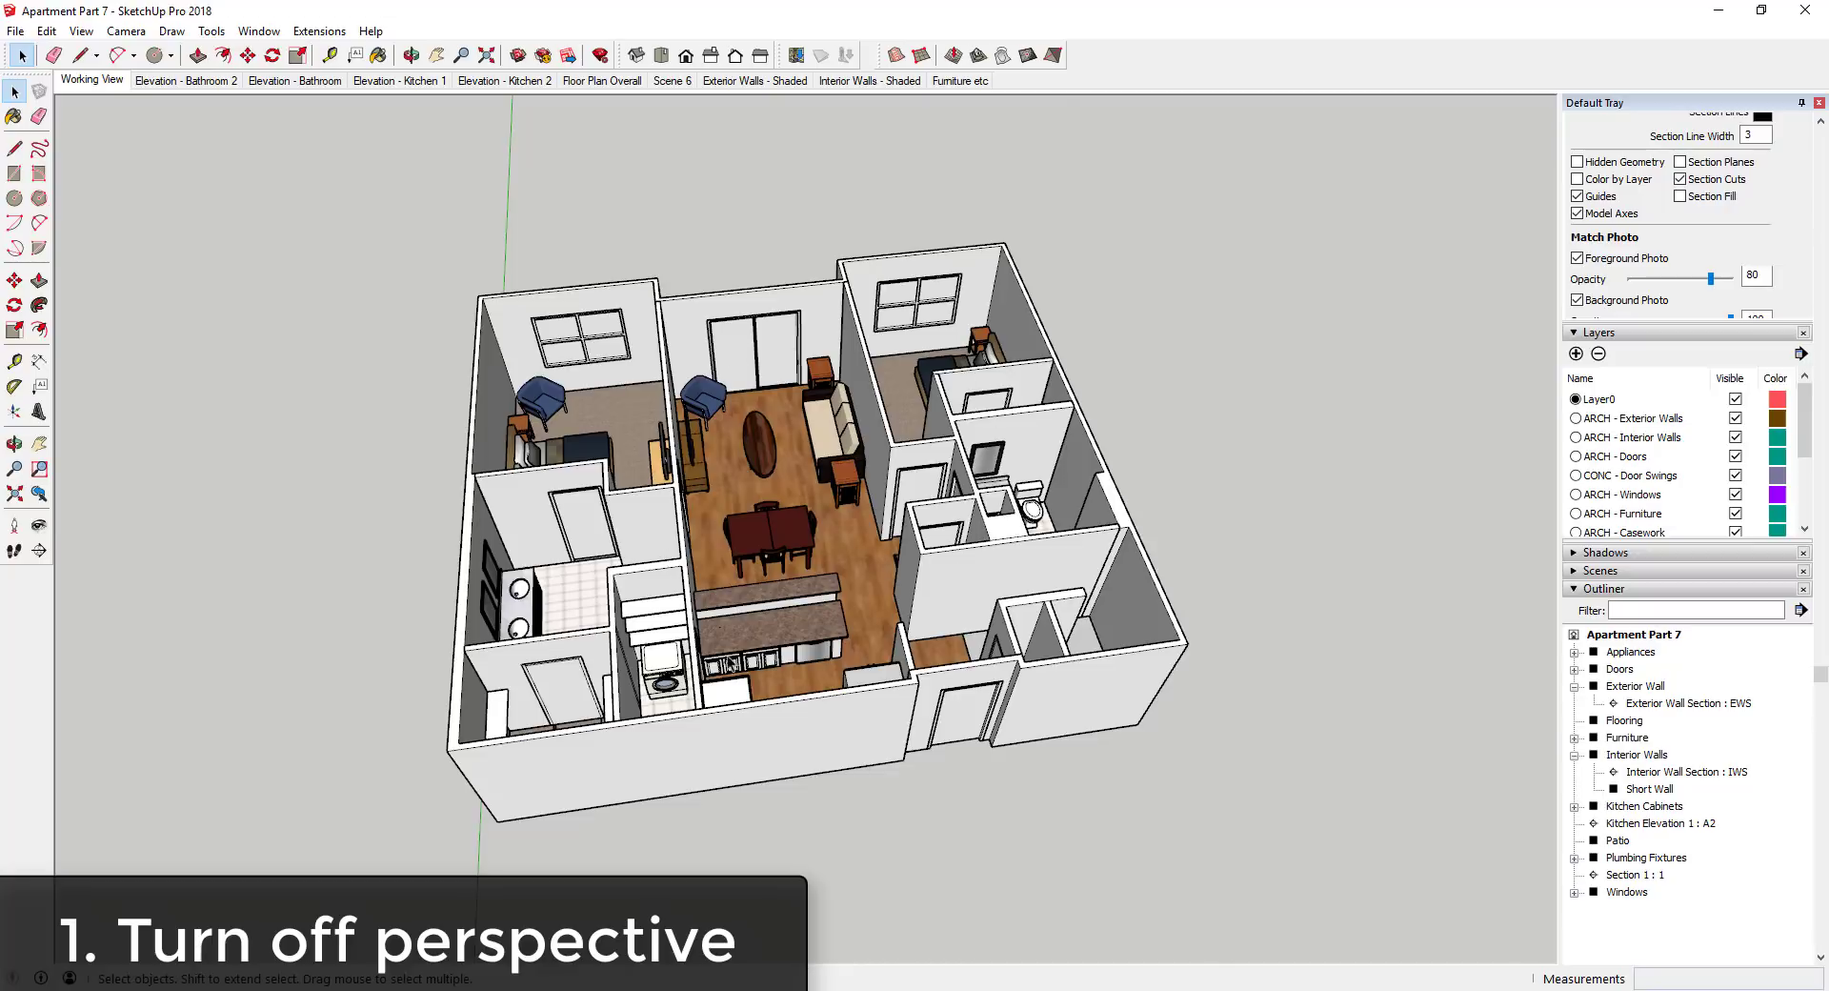
middle_click_drag(953, 645, 852, 257)
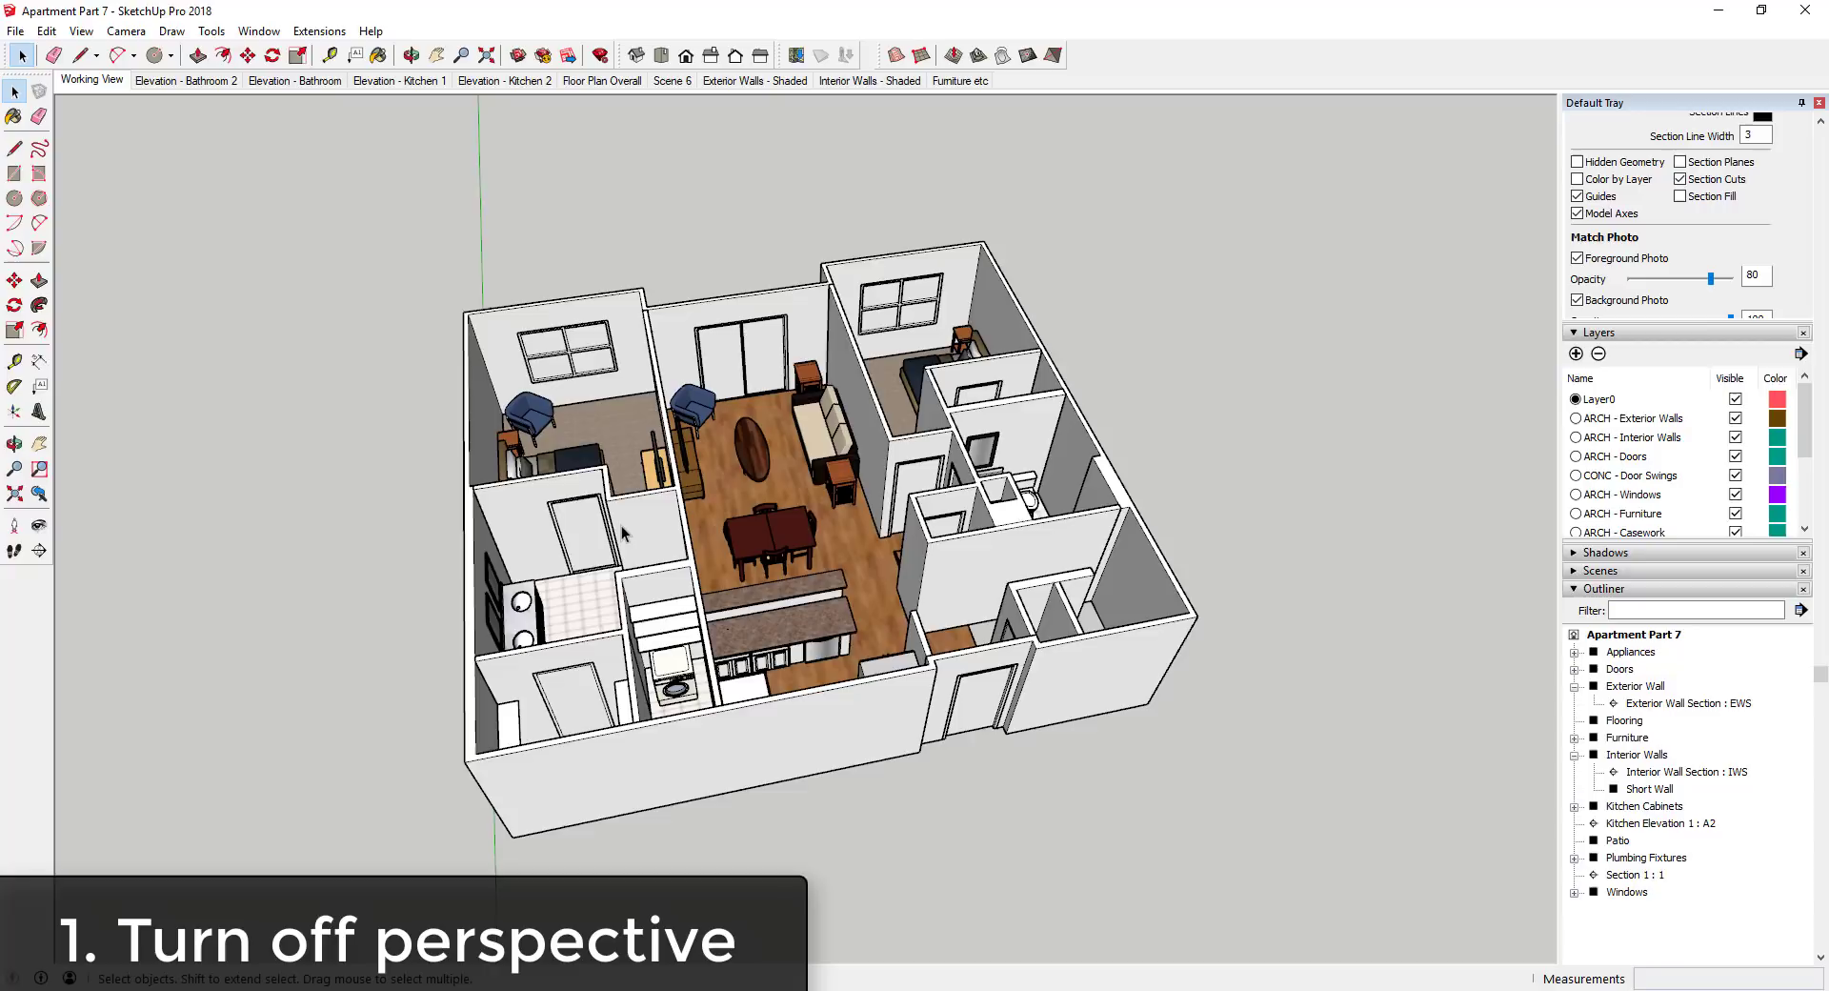
left_click(660, 55)
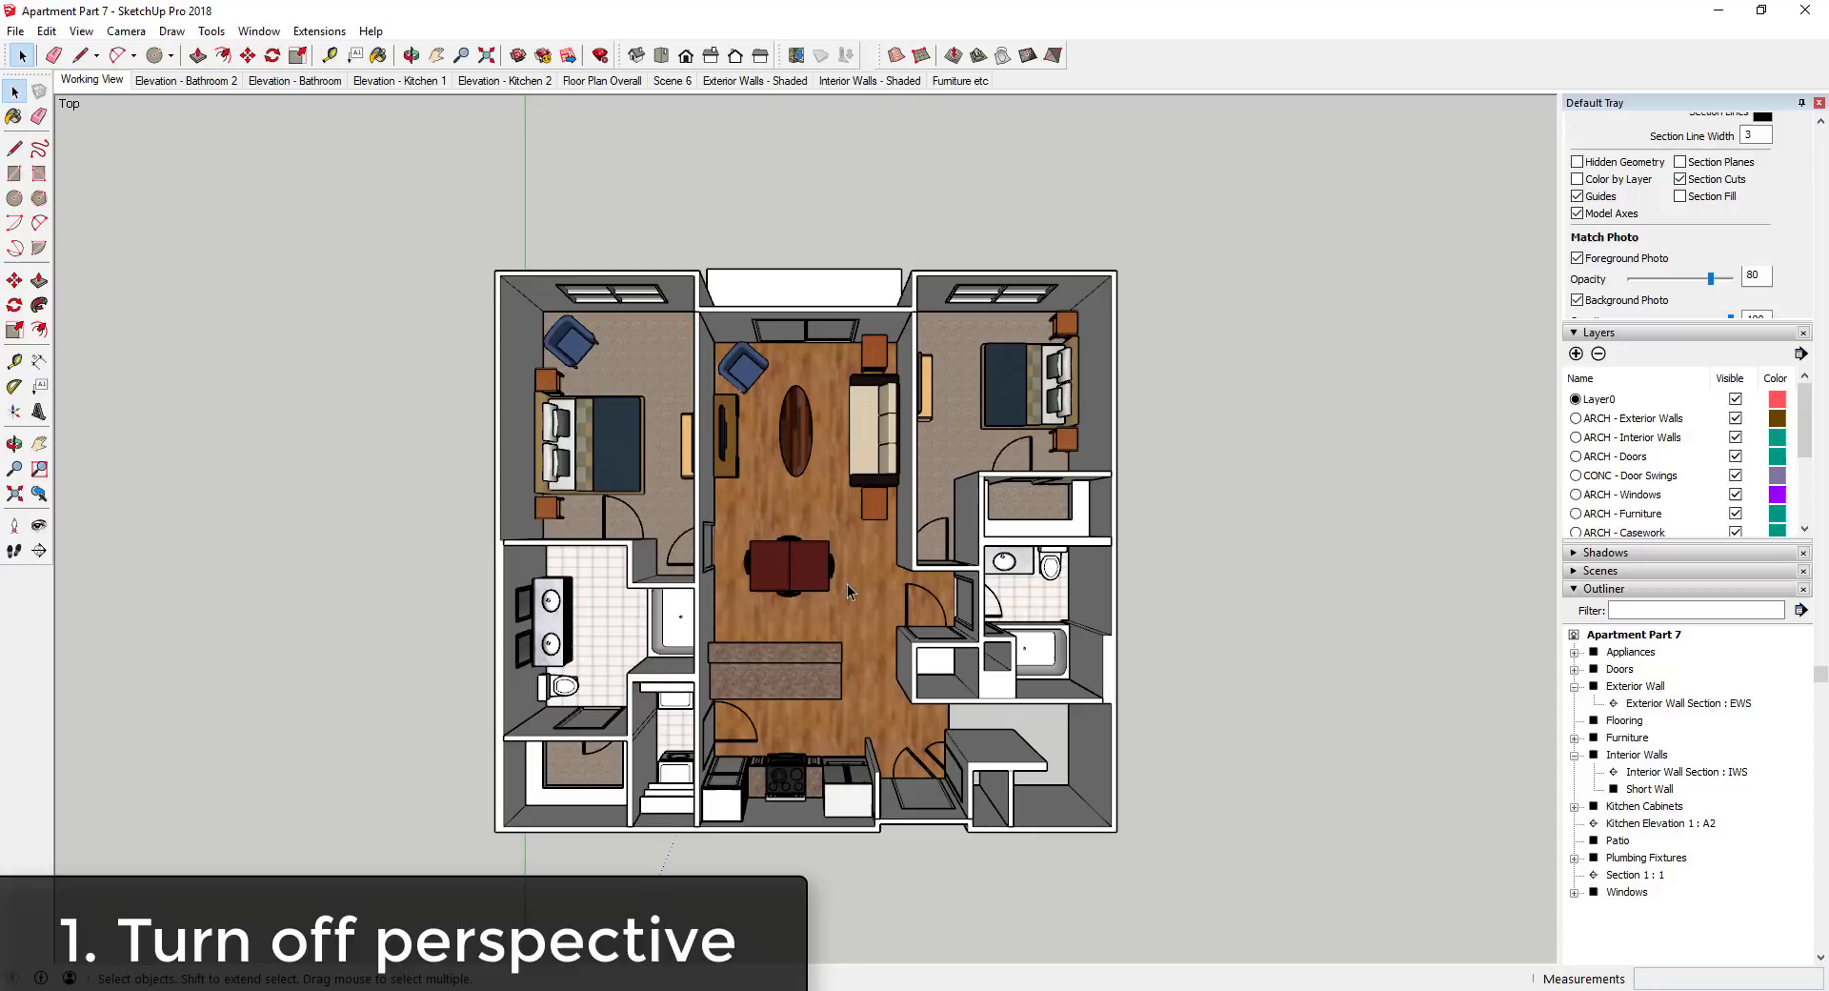
Switch the camera to Parallel Projection and orbit the plan into an isometric 3D view.
left_click(127, 31)
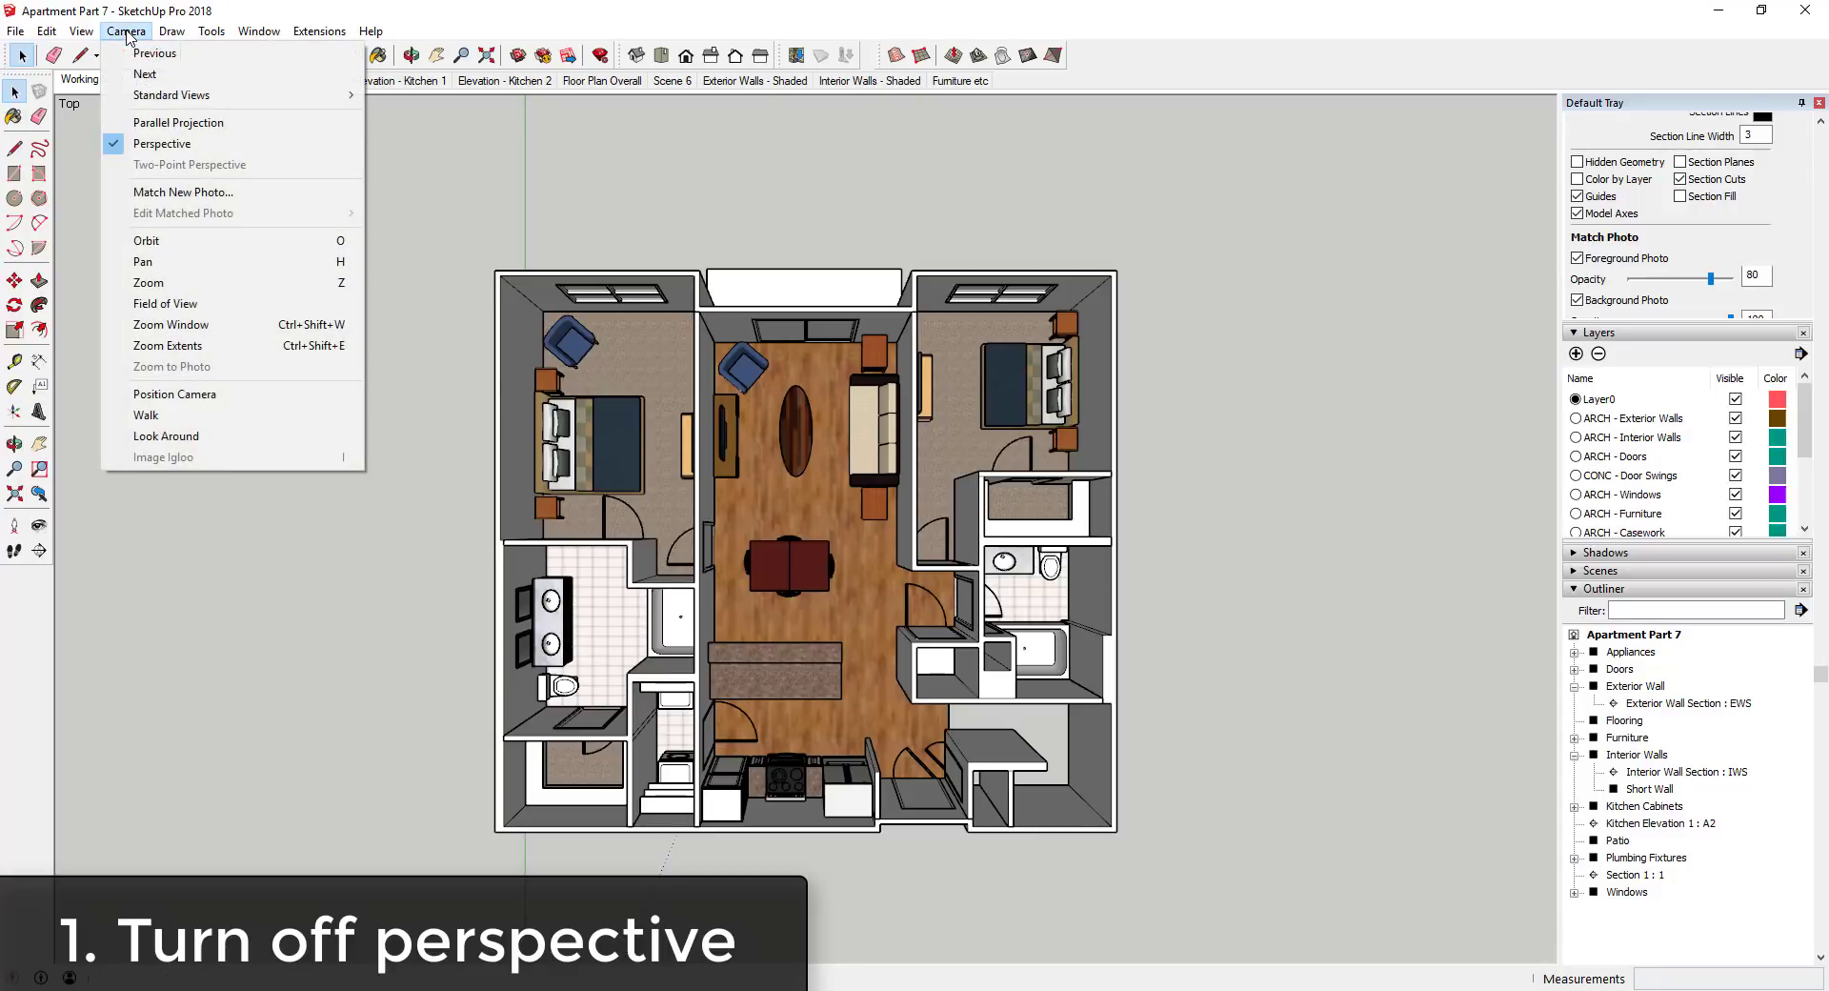
left_click(167, 124)
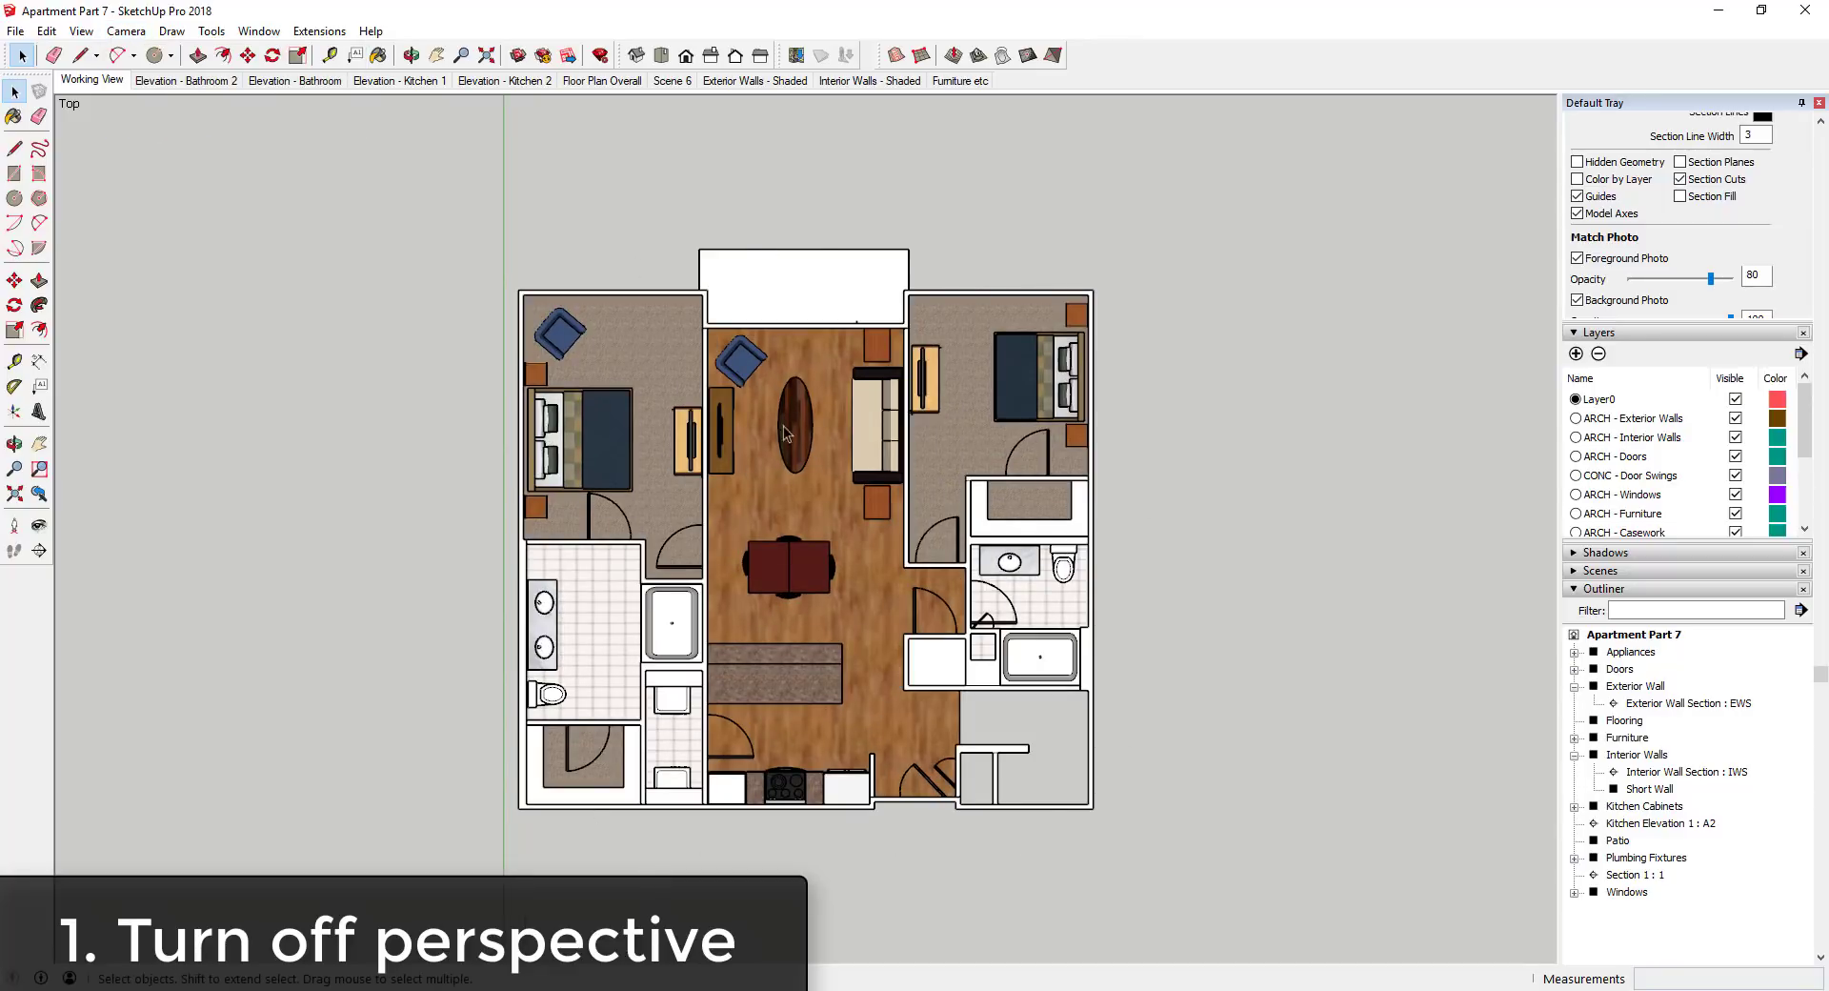
middle_click_drag(637, 738, 467, 496)
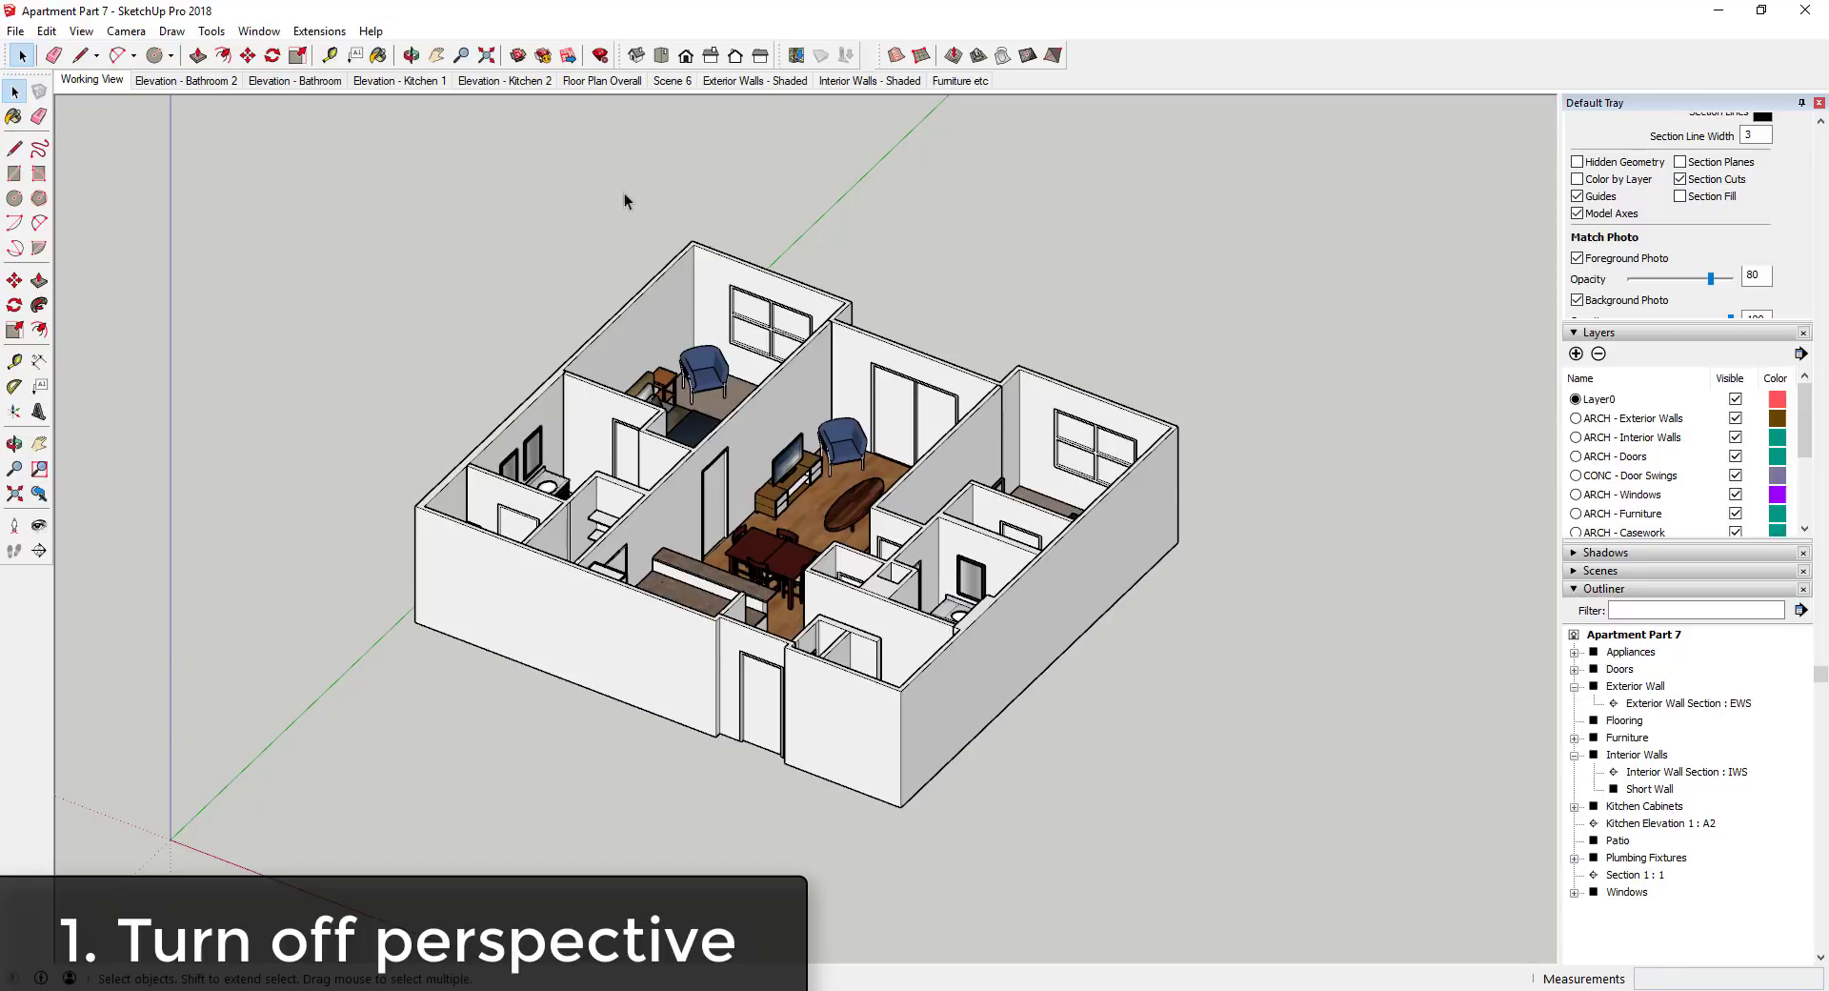
Return to the Top view and confirm Parallel Projection is still active.
left_click(661, 56)
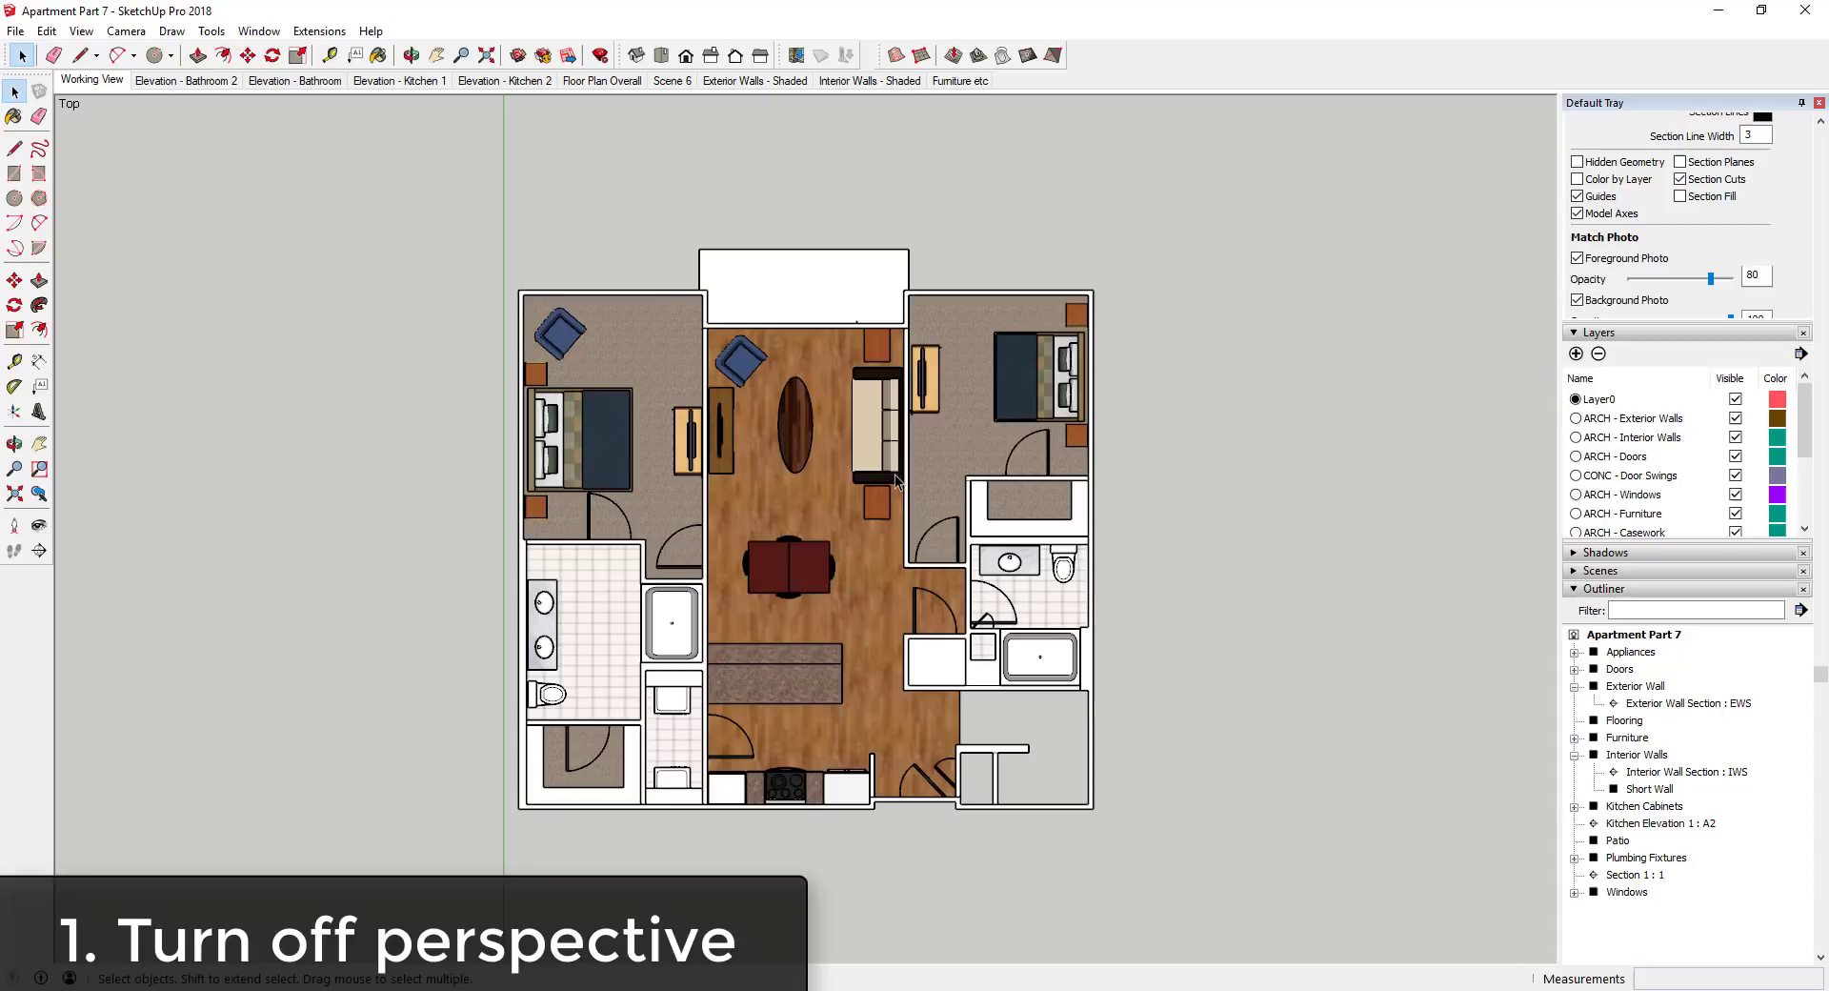
left_click(127, 31)
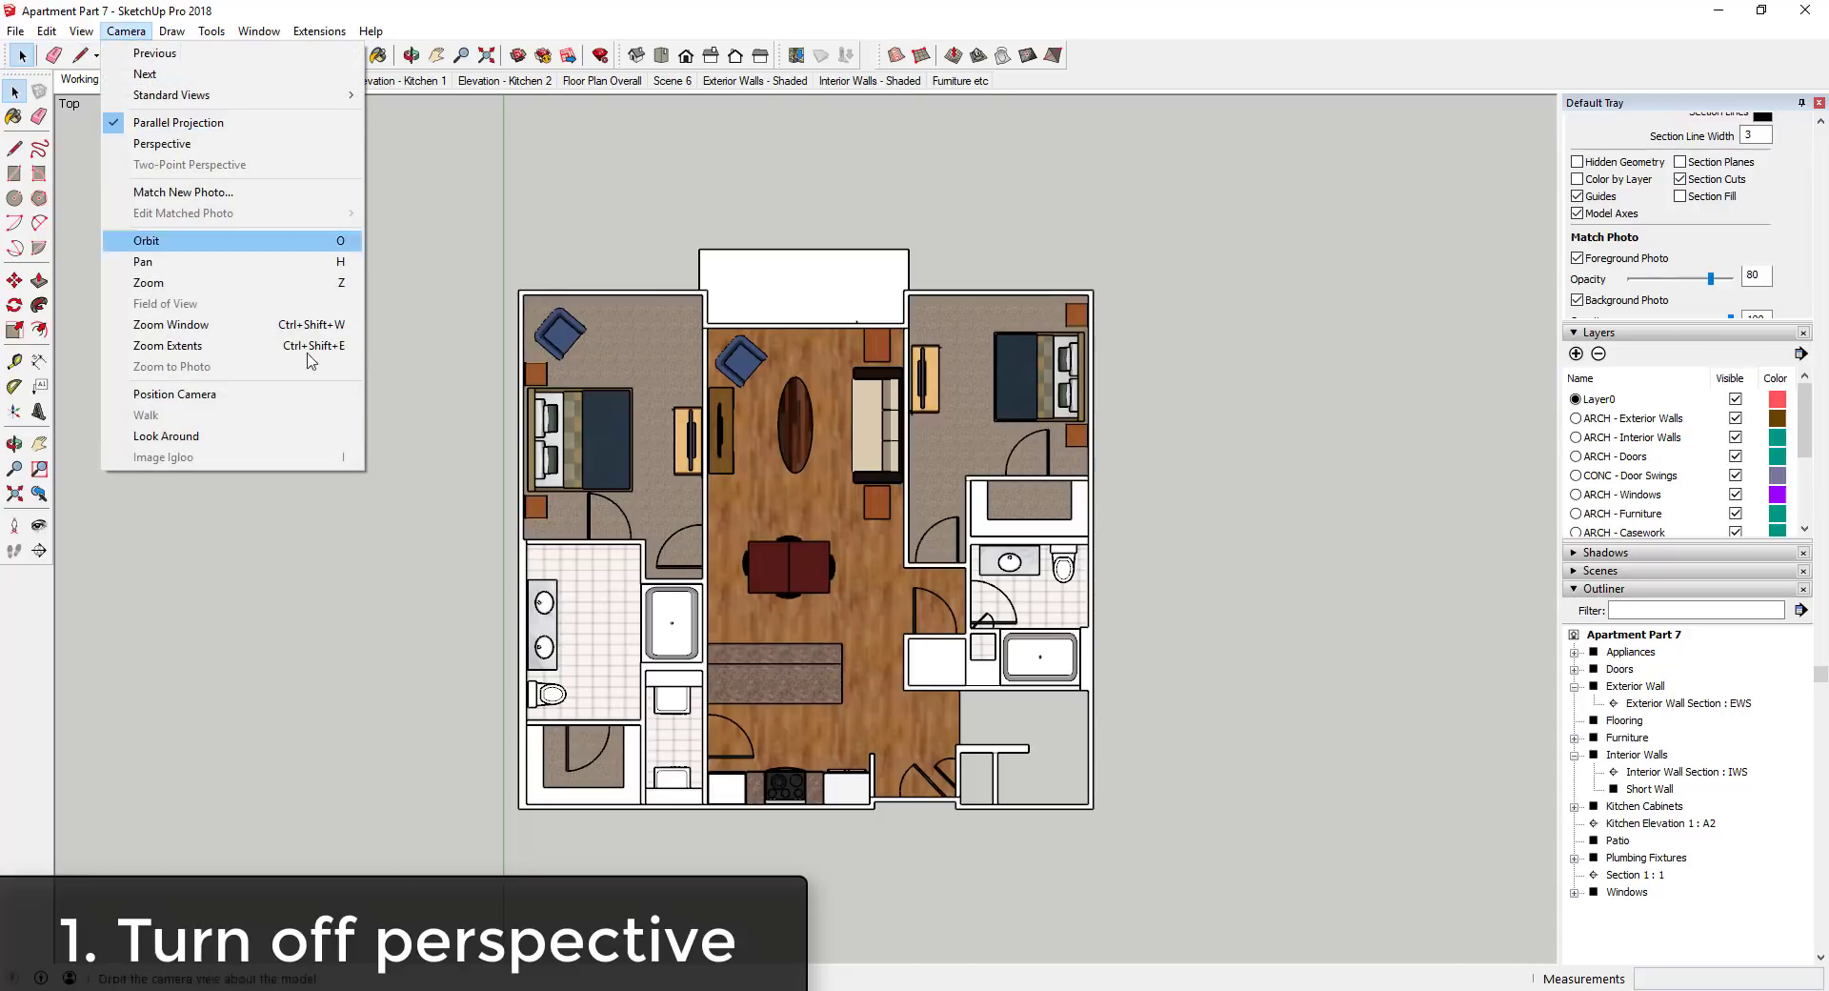
left_click(458, 288)
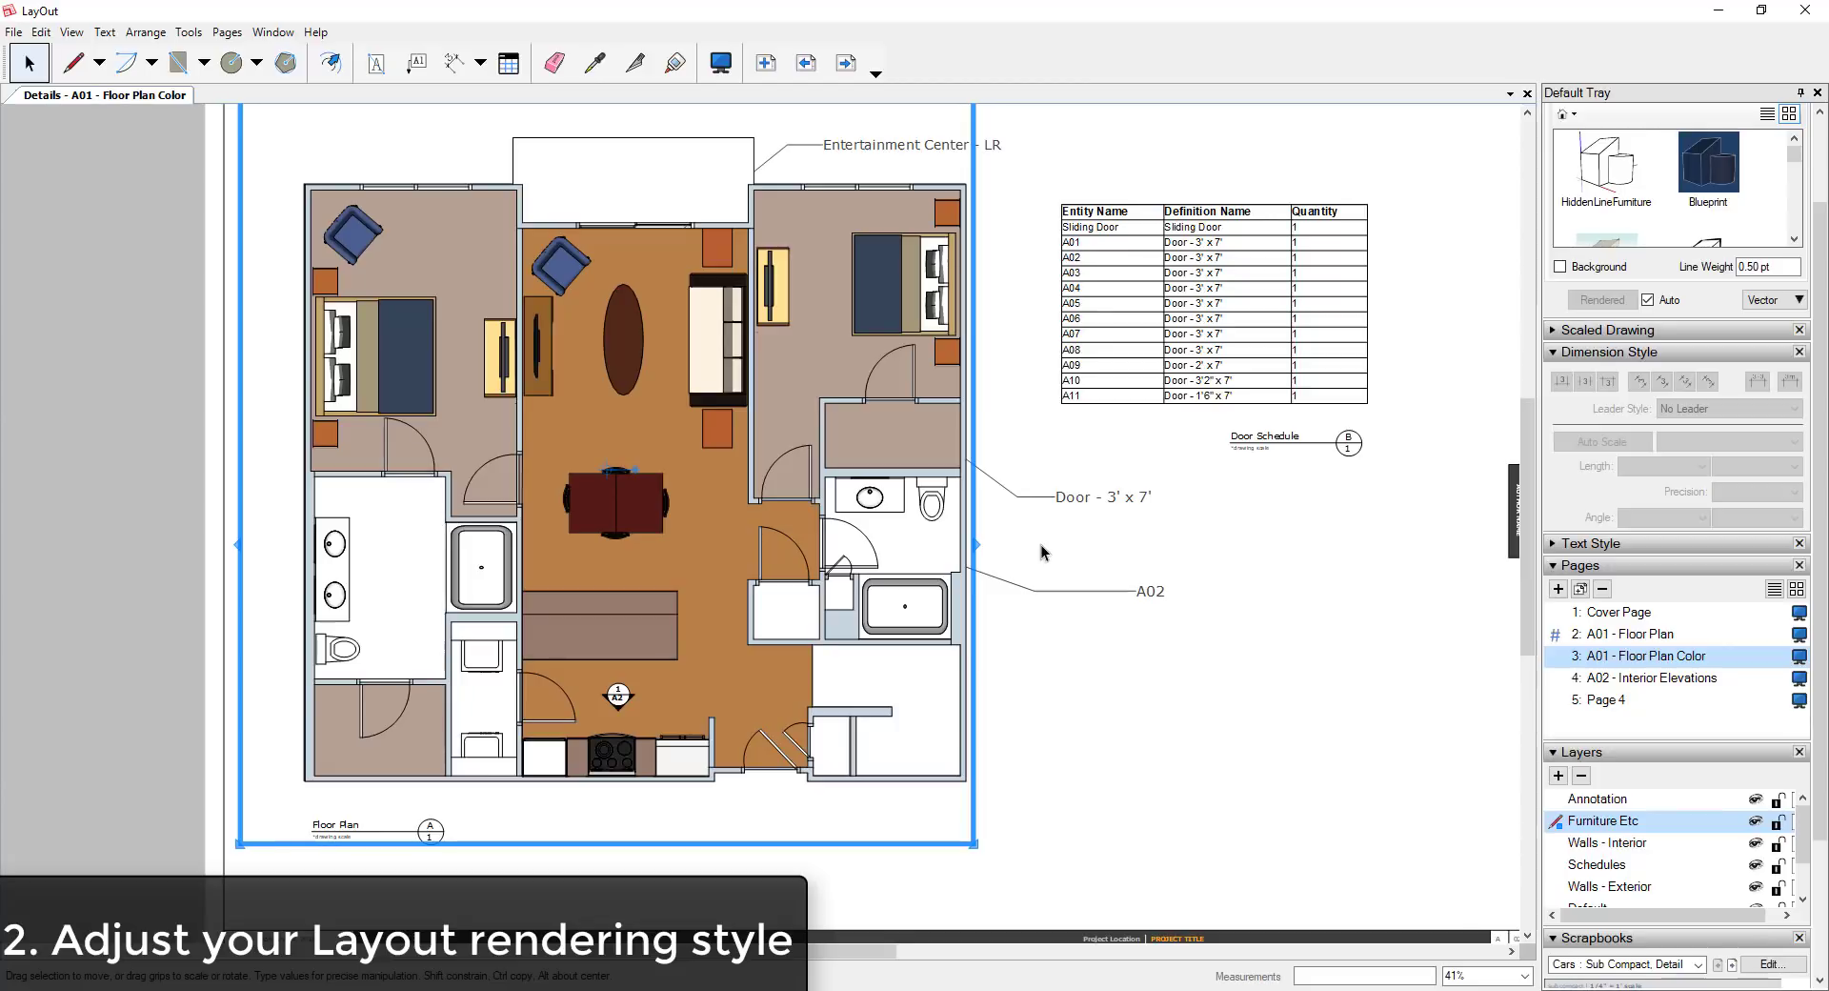
Zoom in on the bathroom beside the dining area in the floor plan.
scroll(807, 560, "up", 2)
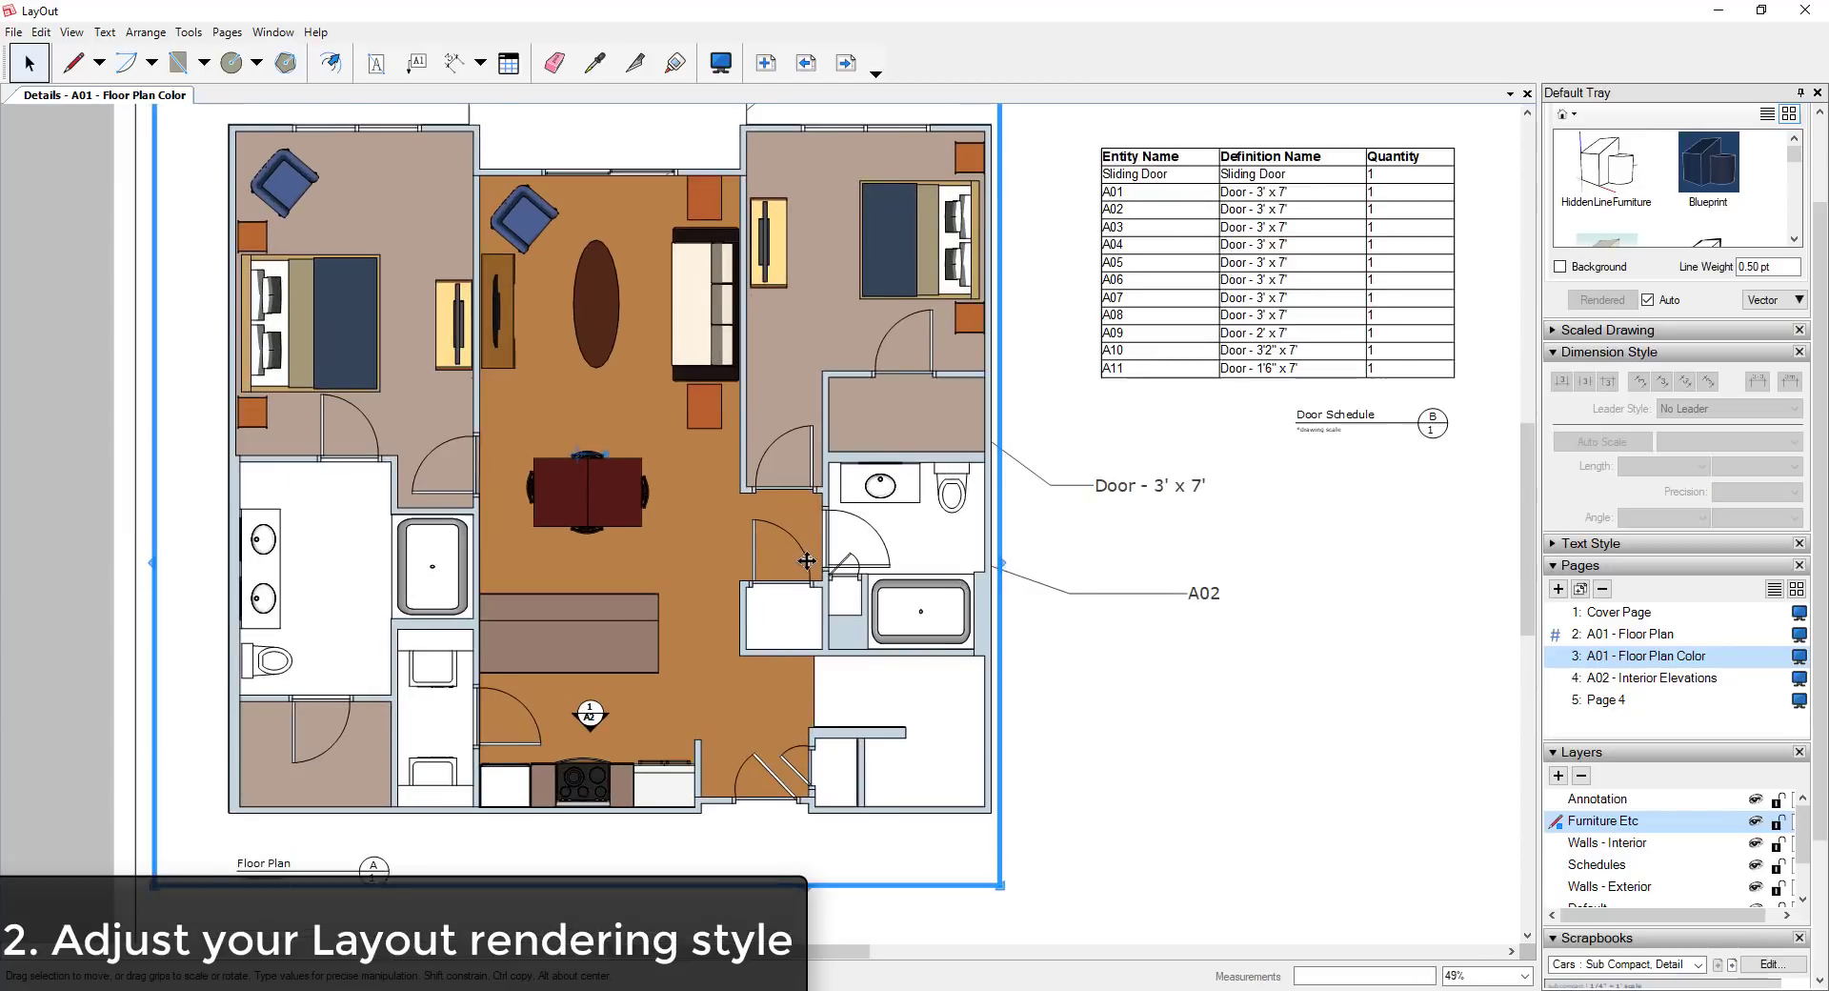
scroll(807, 560, "up", 6)
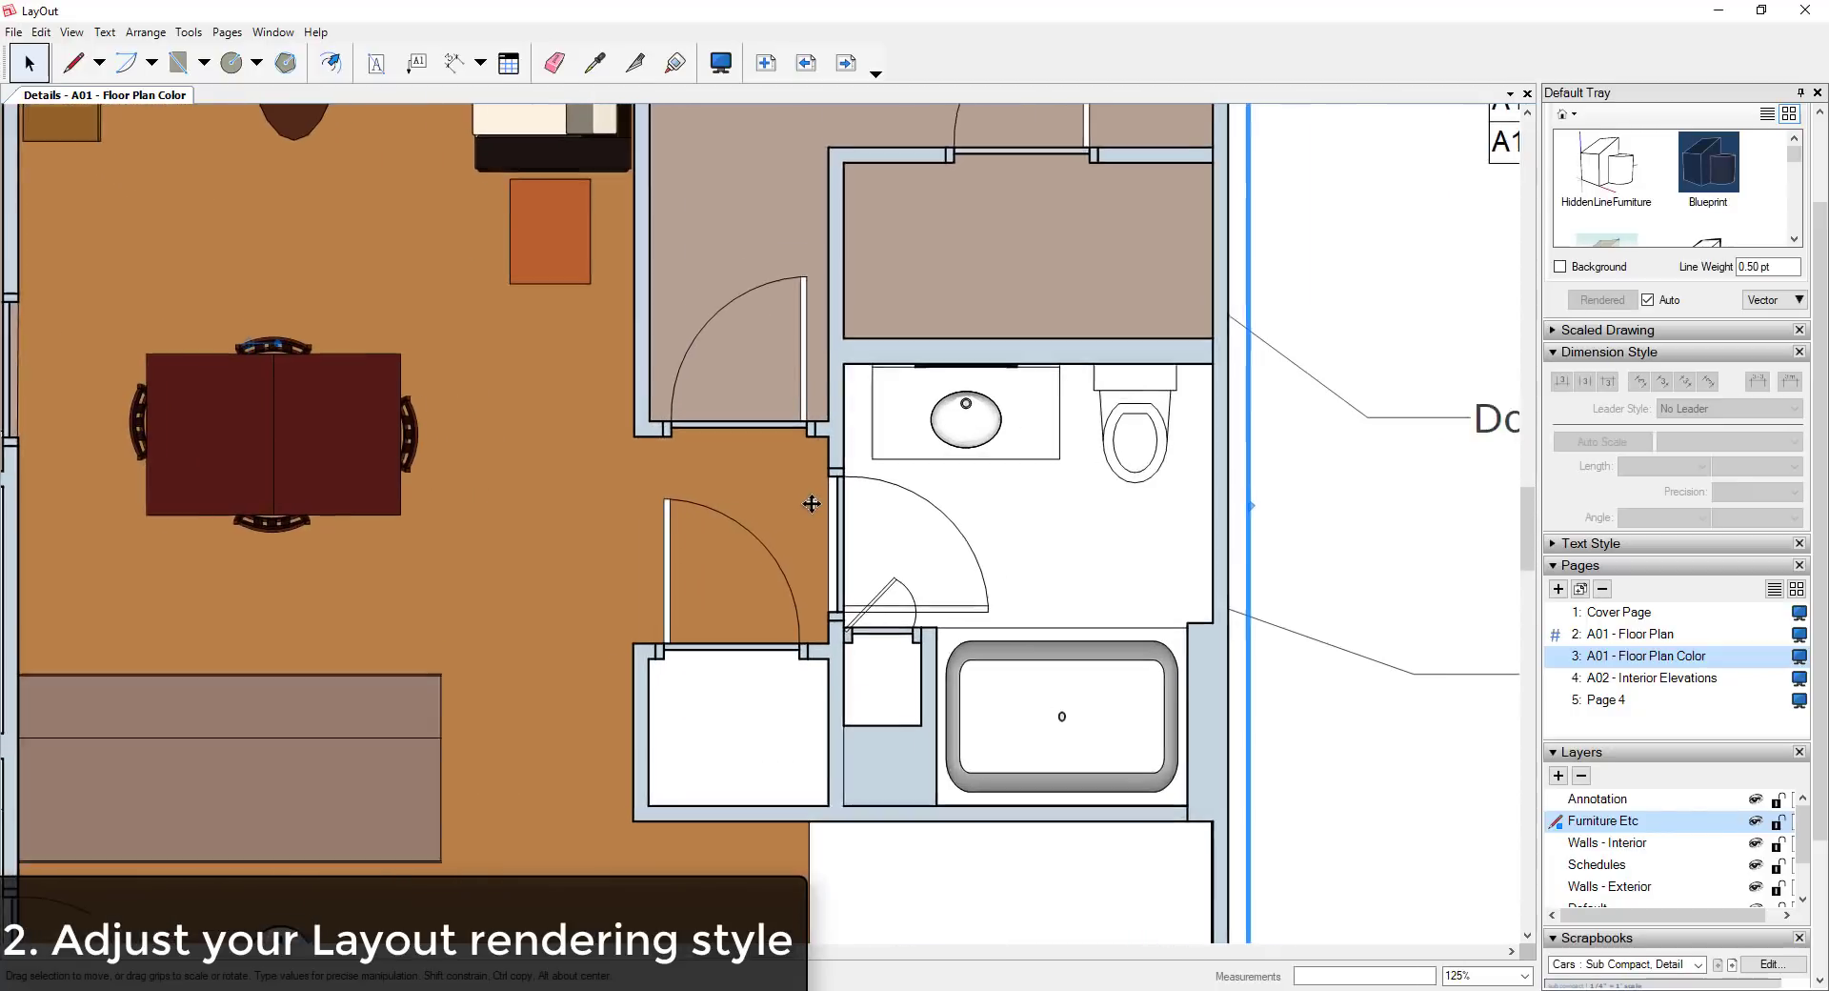
scroll(811, 503, "up", 1)
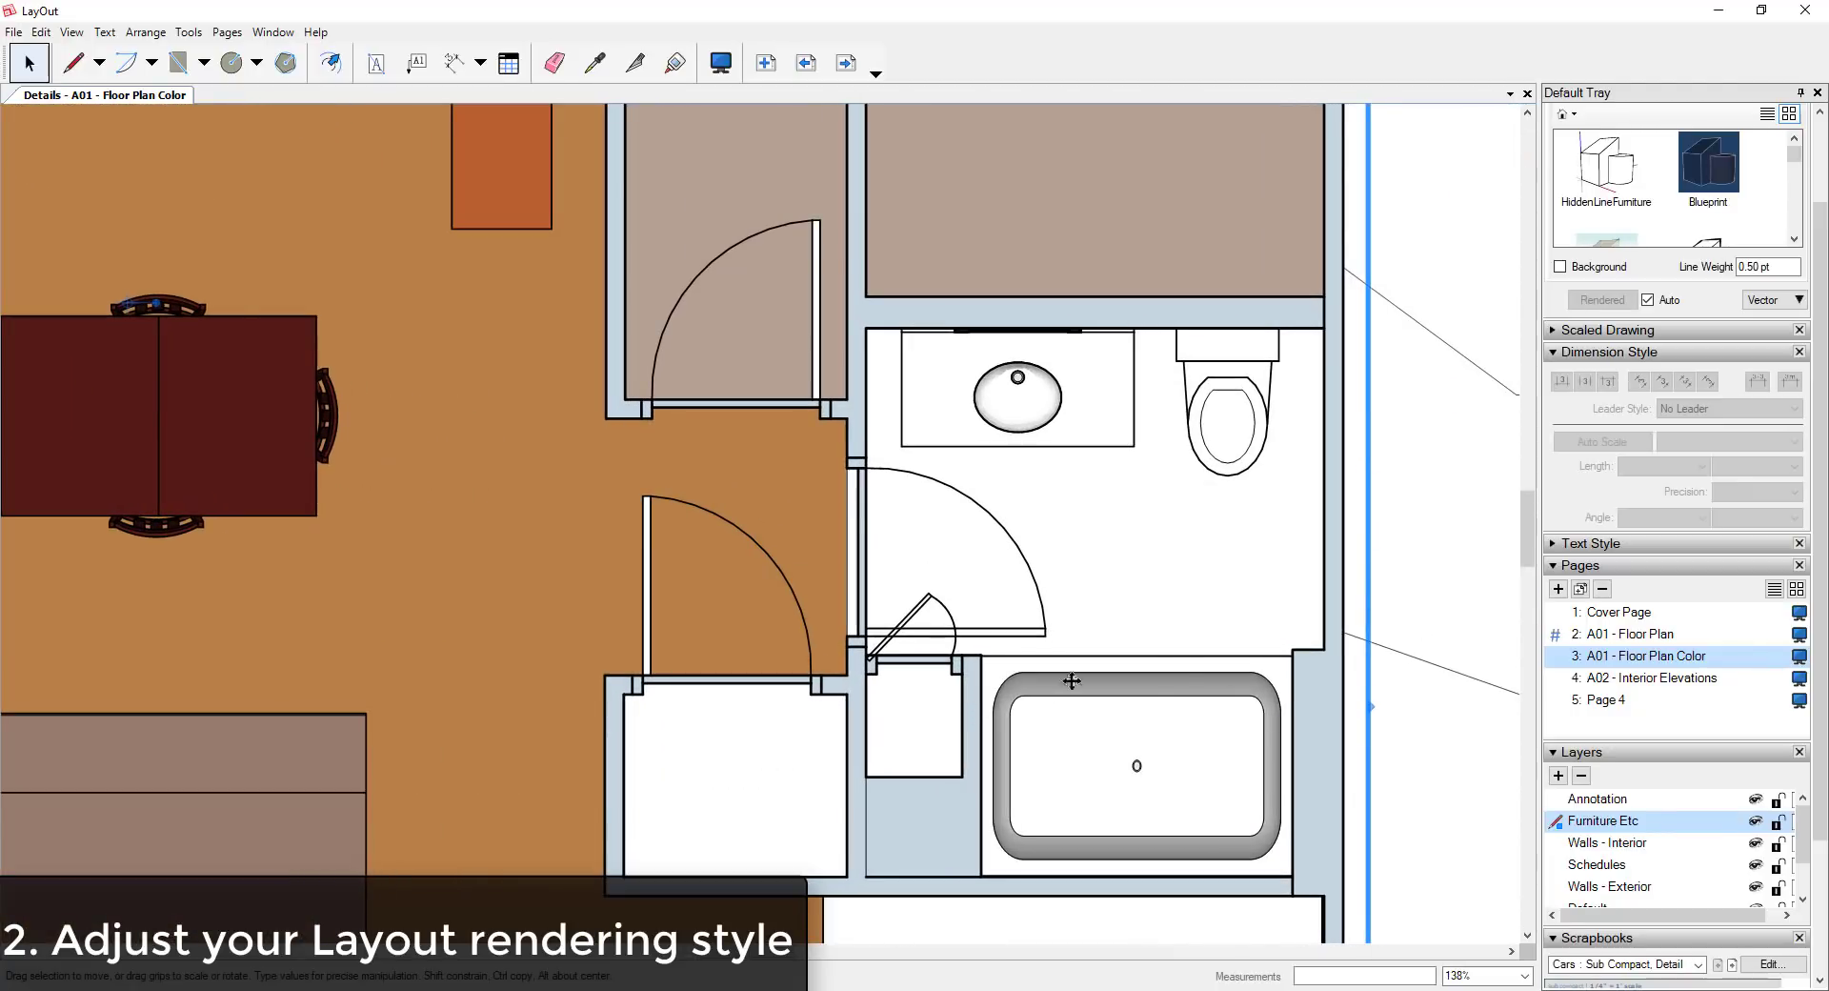
scroll(1486, 476, "up", 1)
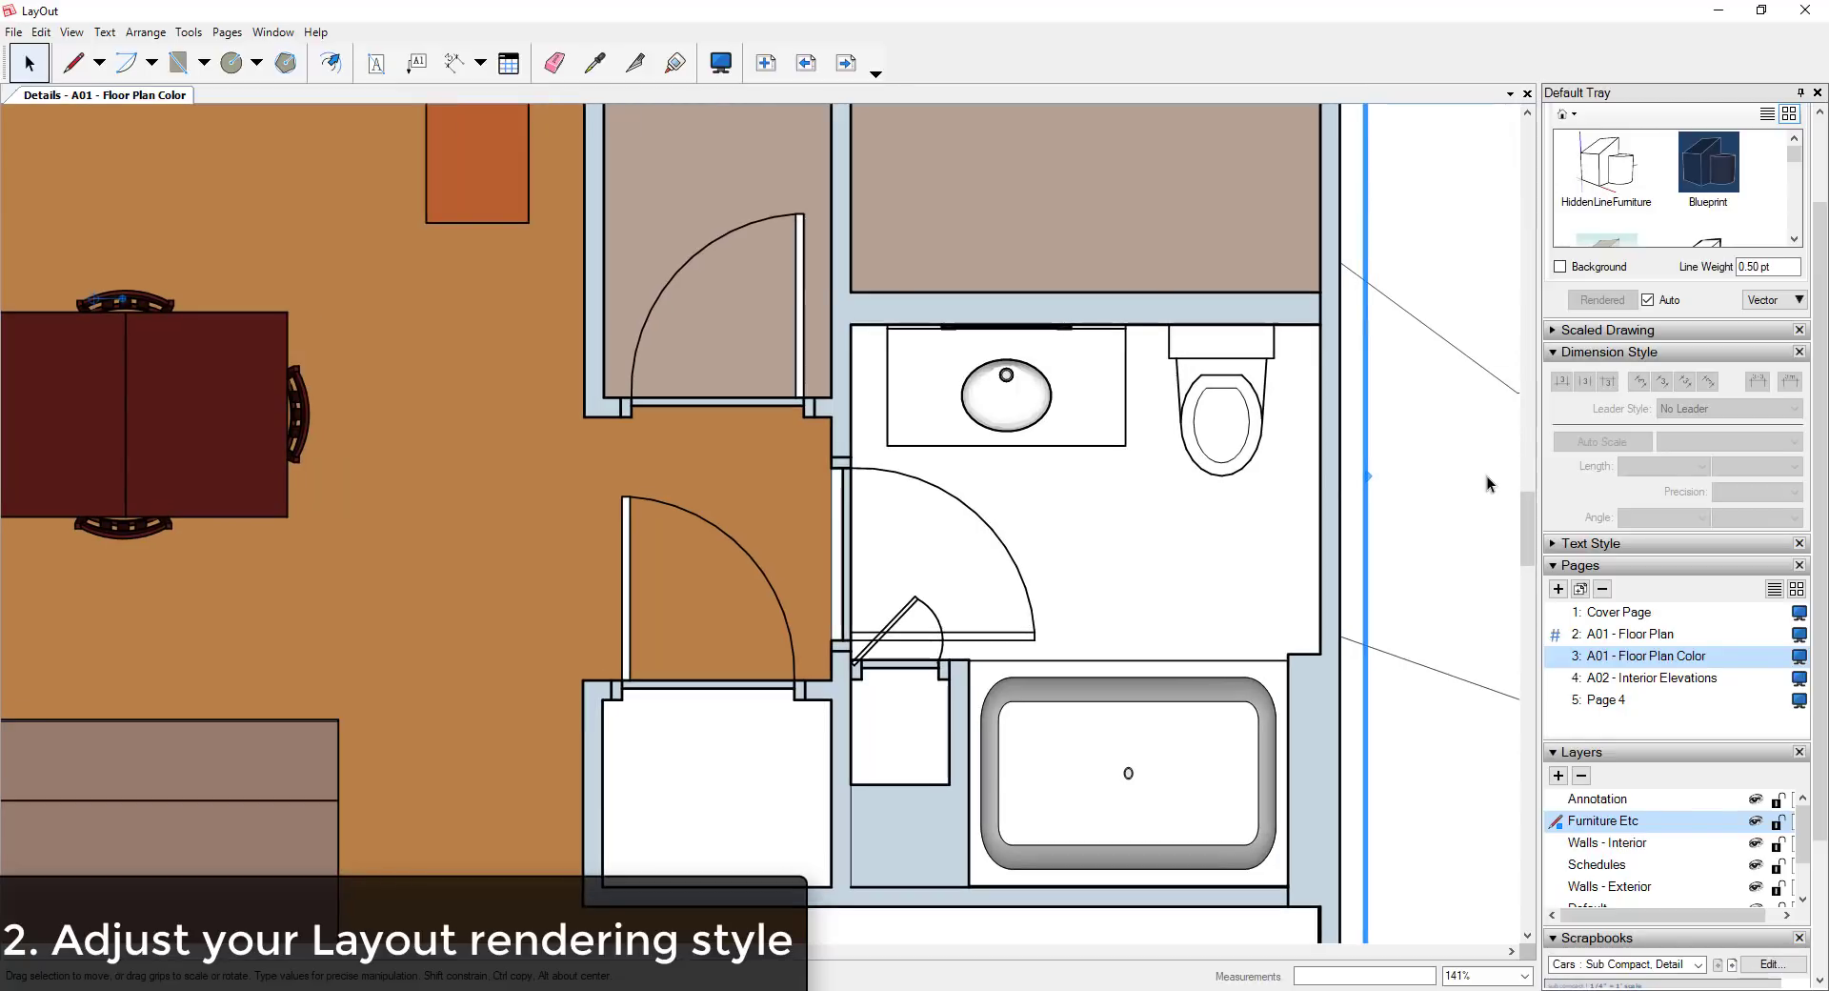
scroll(1614, 400, "up", 2)
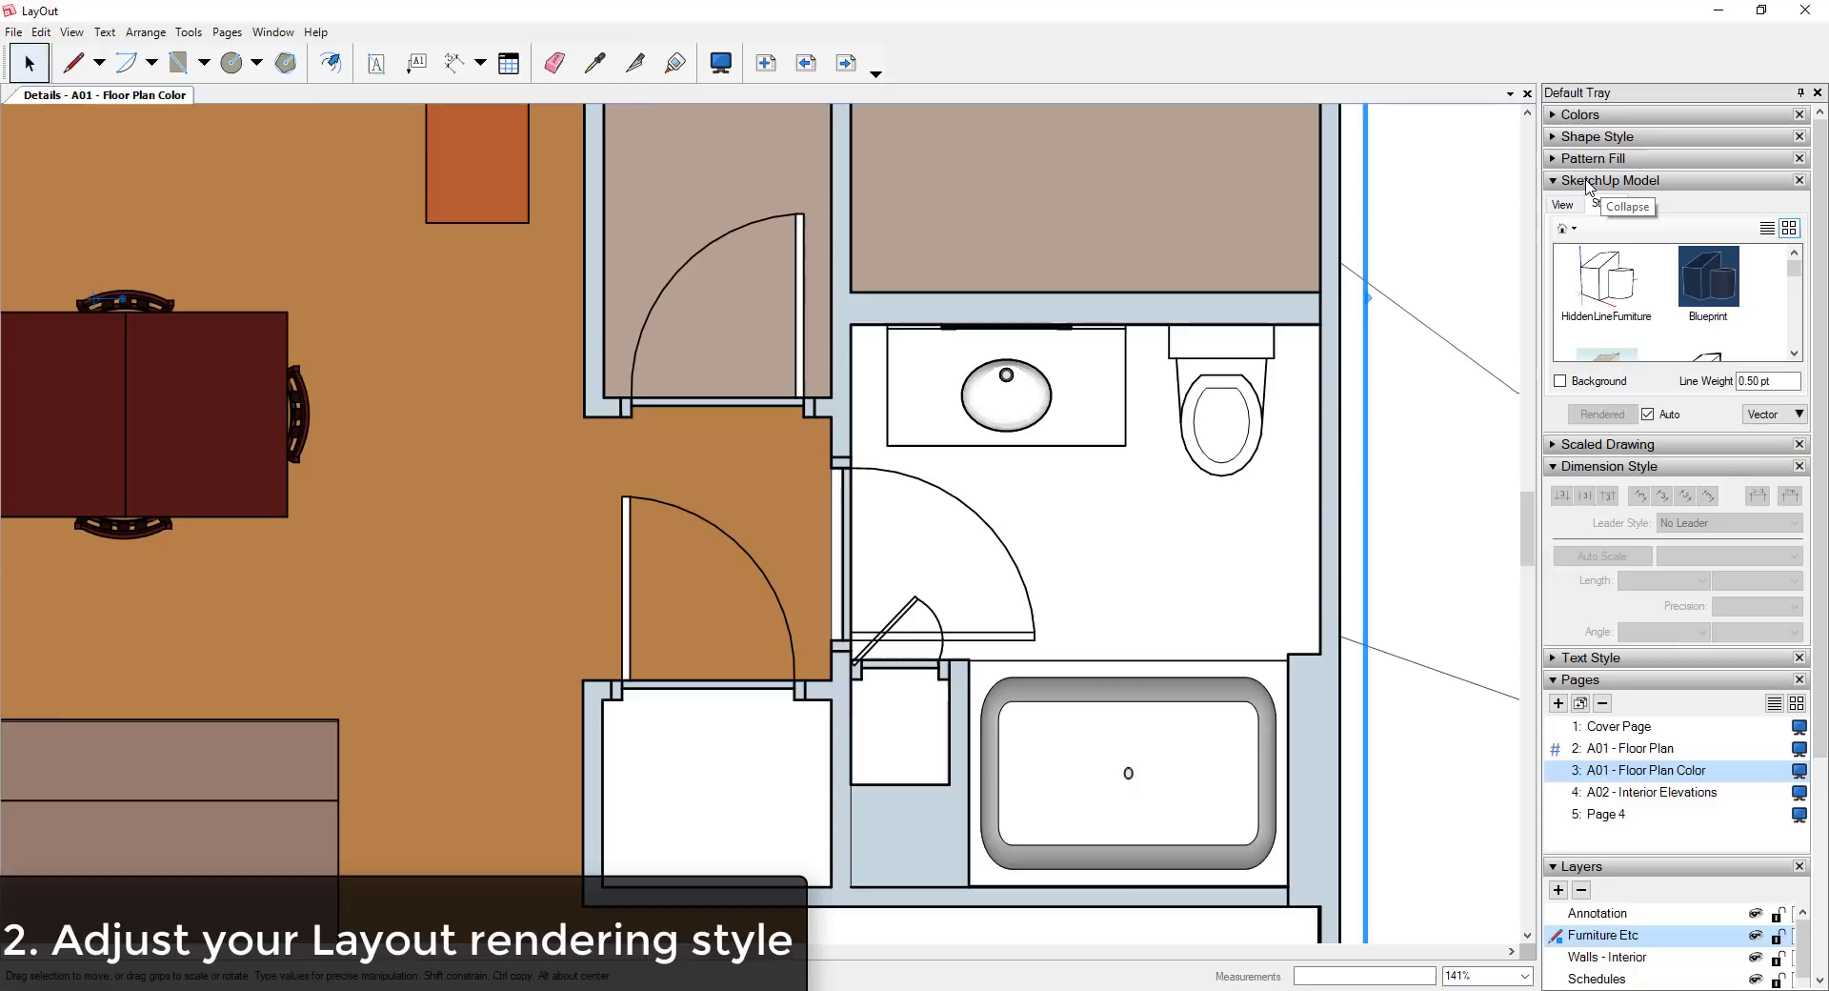
left_click(1799, 416)
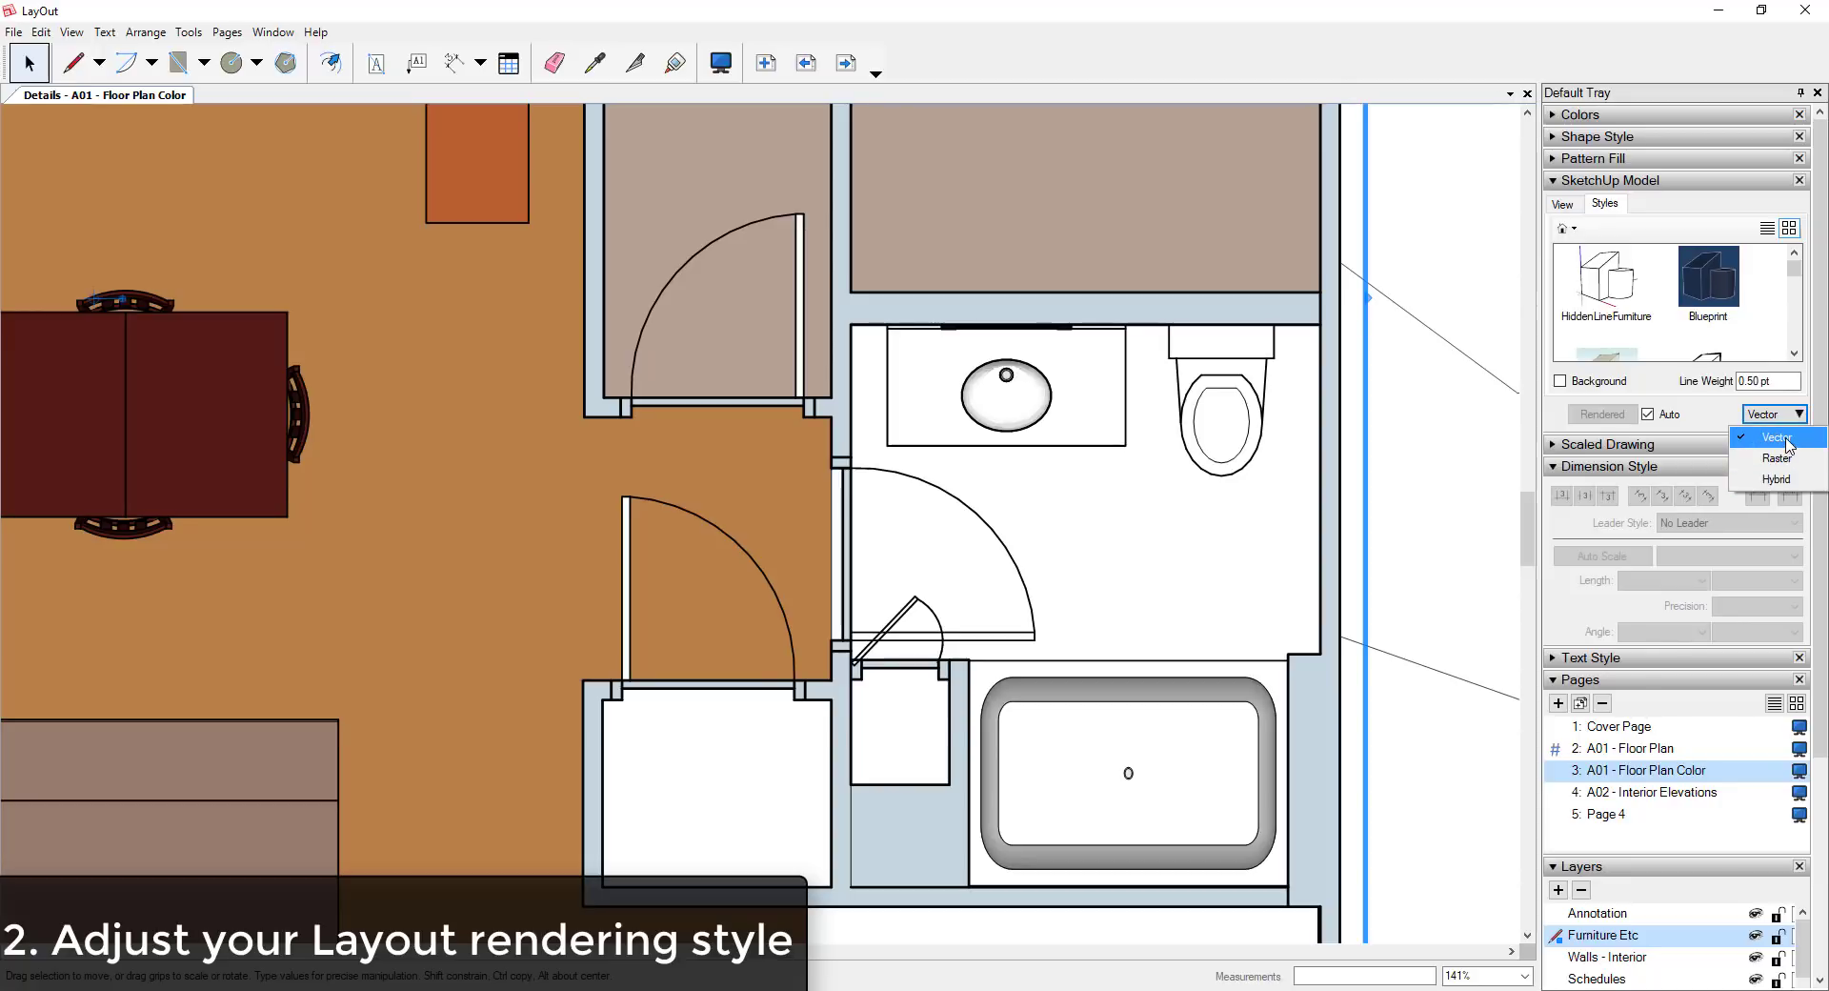
left_click(1787, 445)
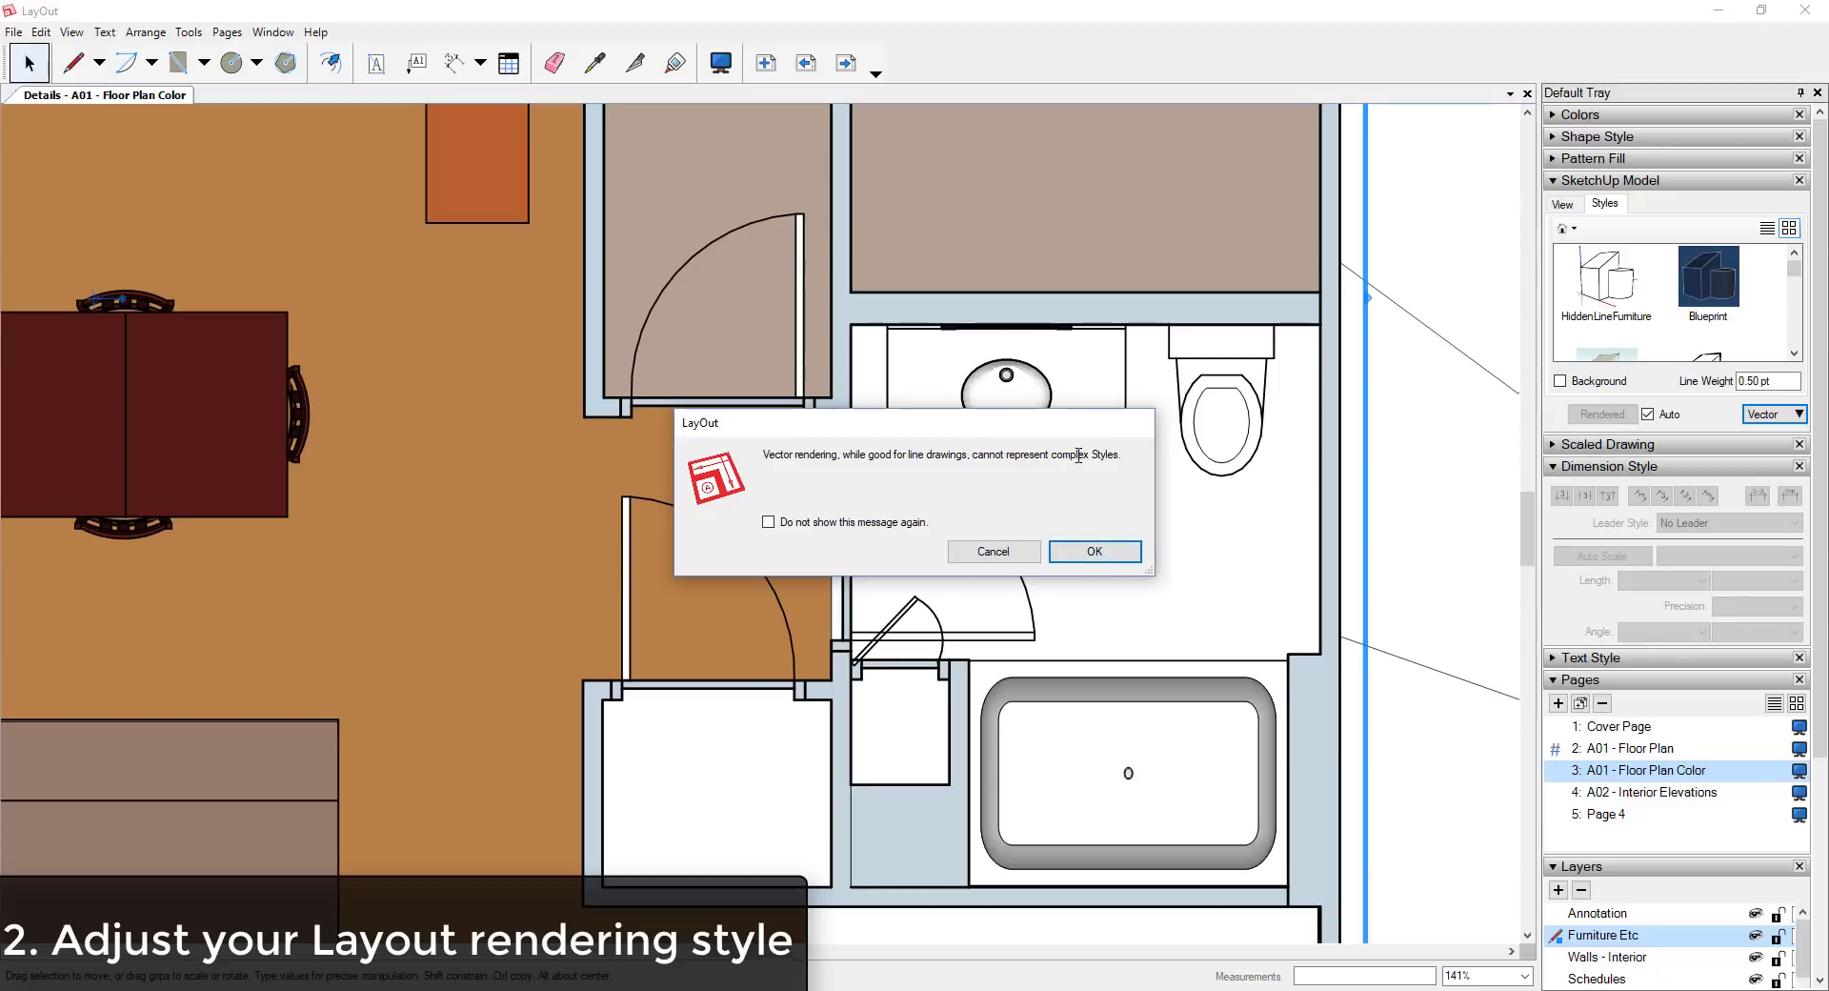
left_click(1095, 555)
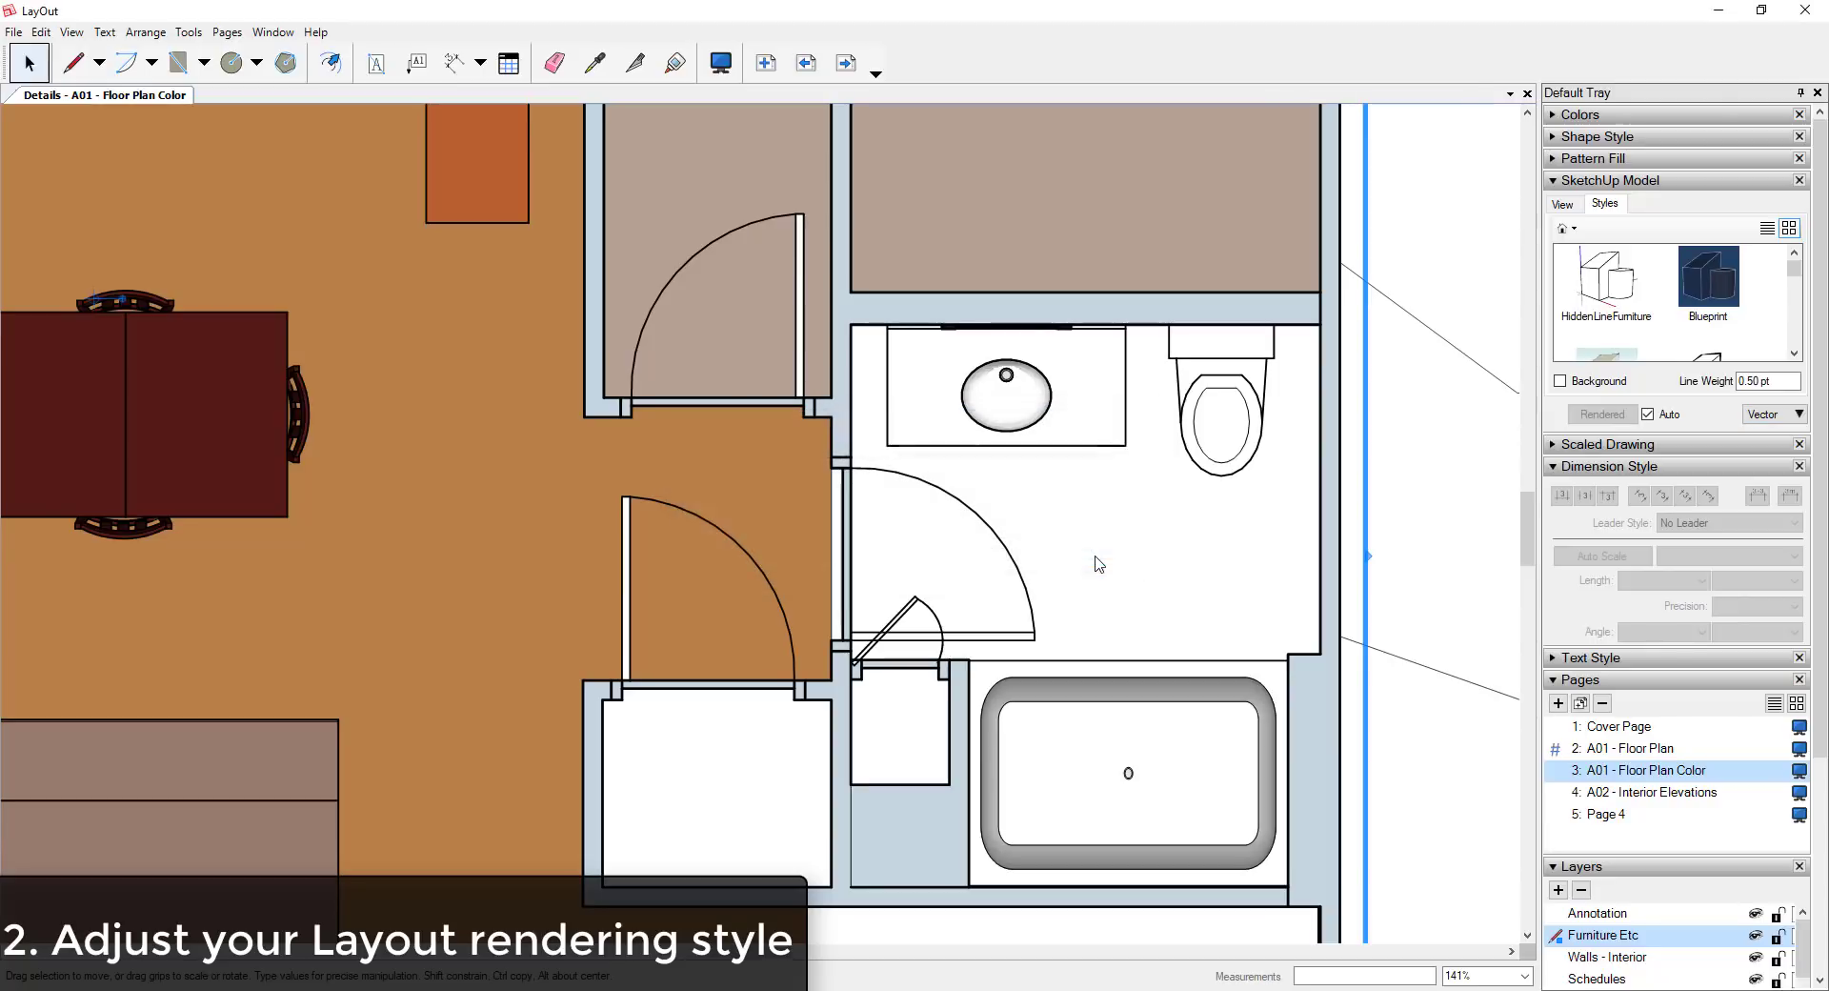
Set the floor plan viewport's rendering mode to Raster to show floor textures.
left_click(1774, 415)
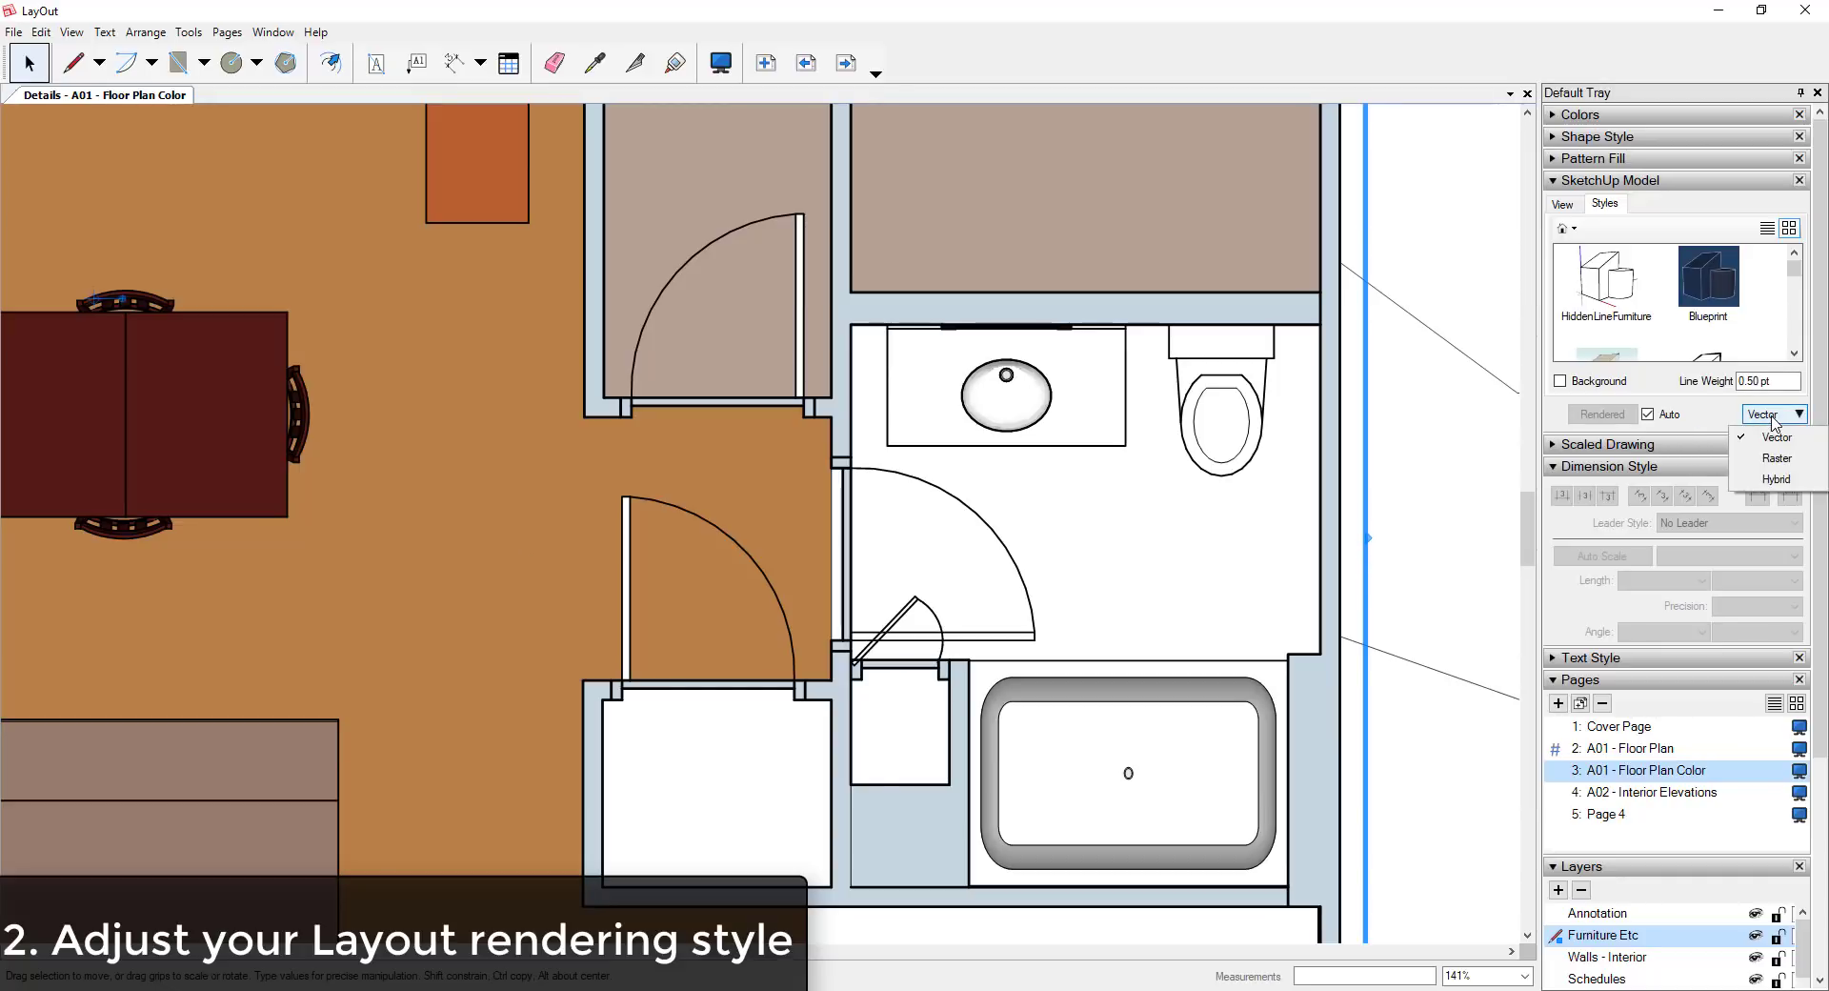
left_click(1780, 466)
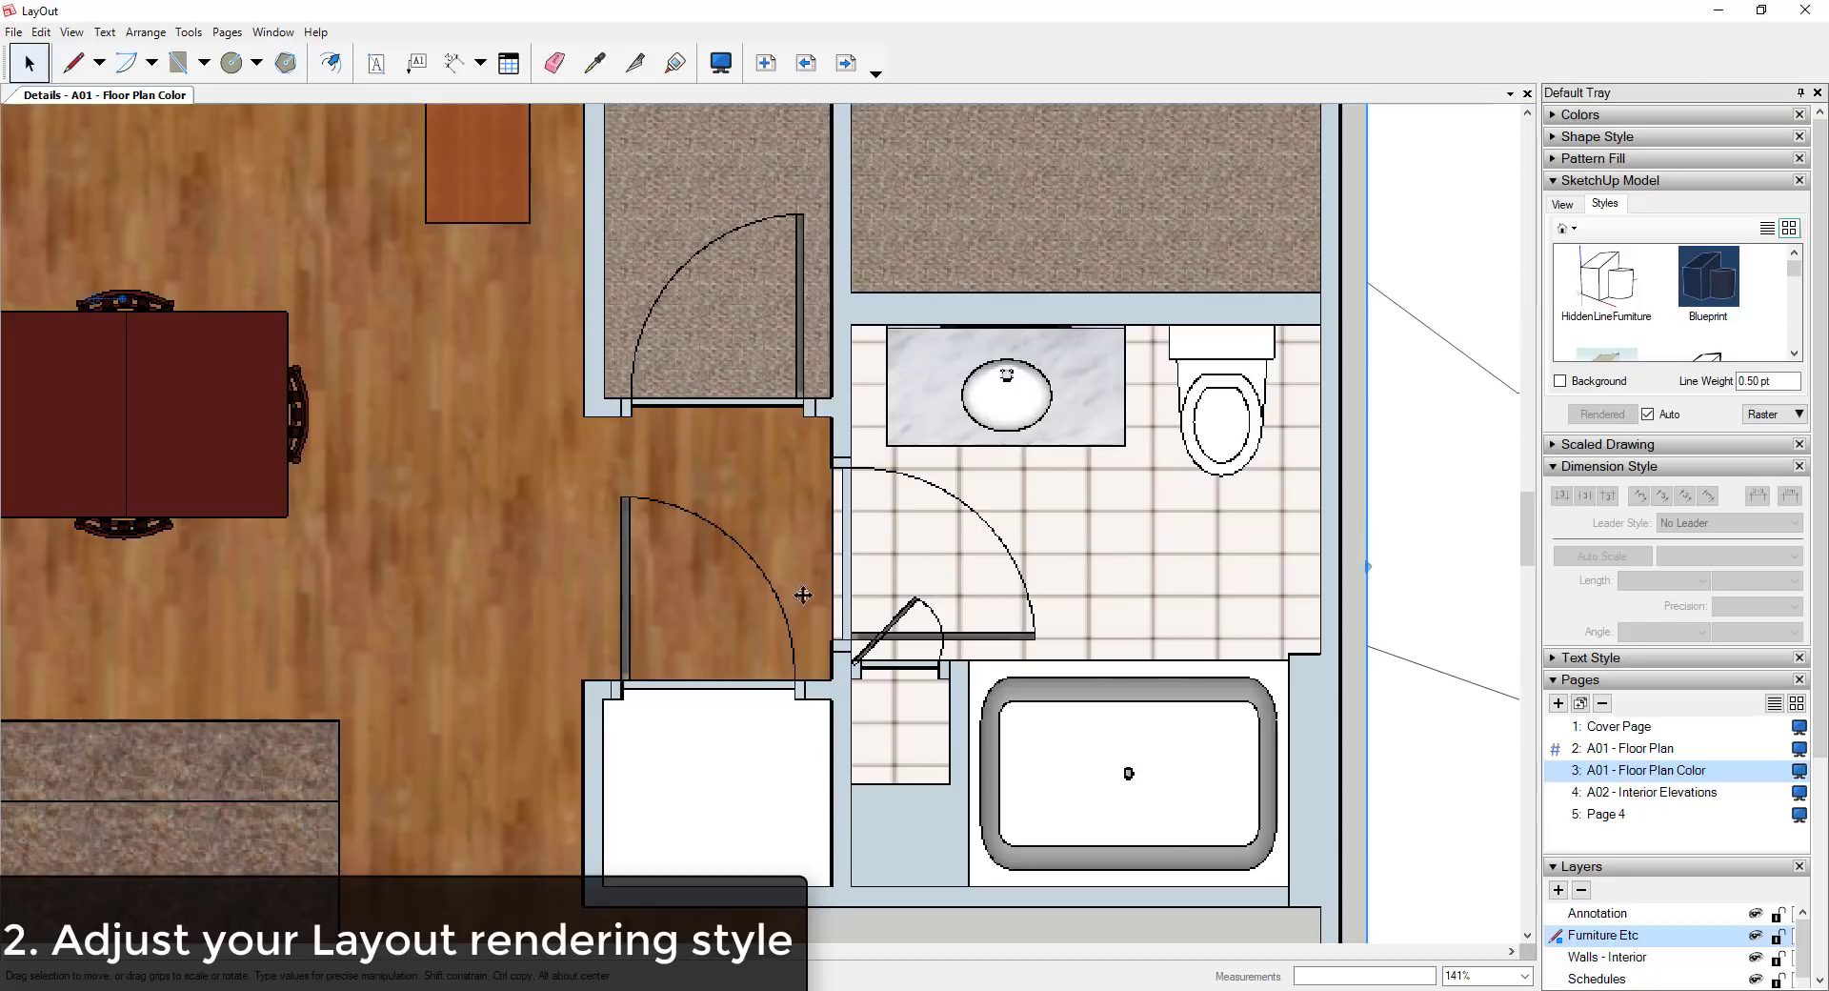
scroll(1106, 638, "down", 2)
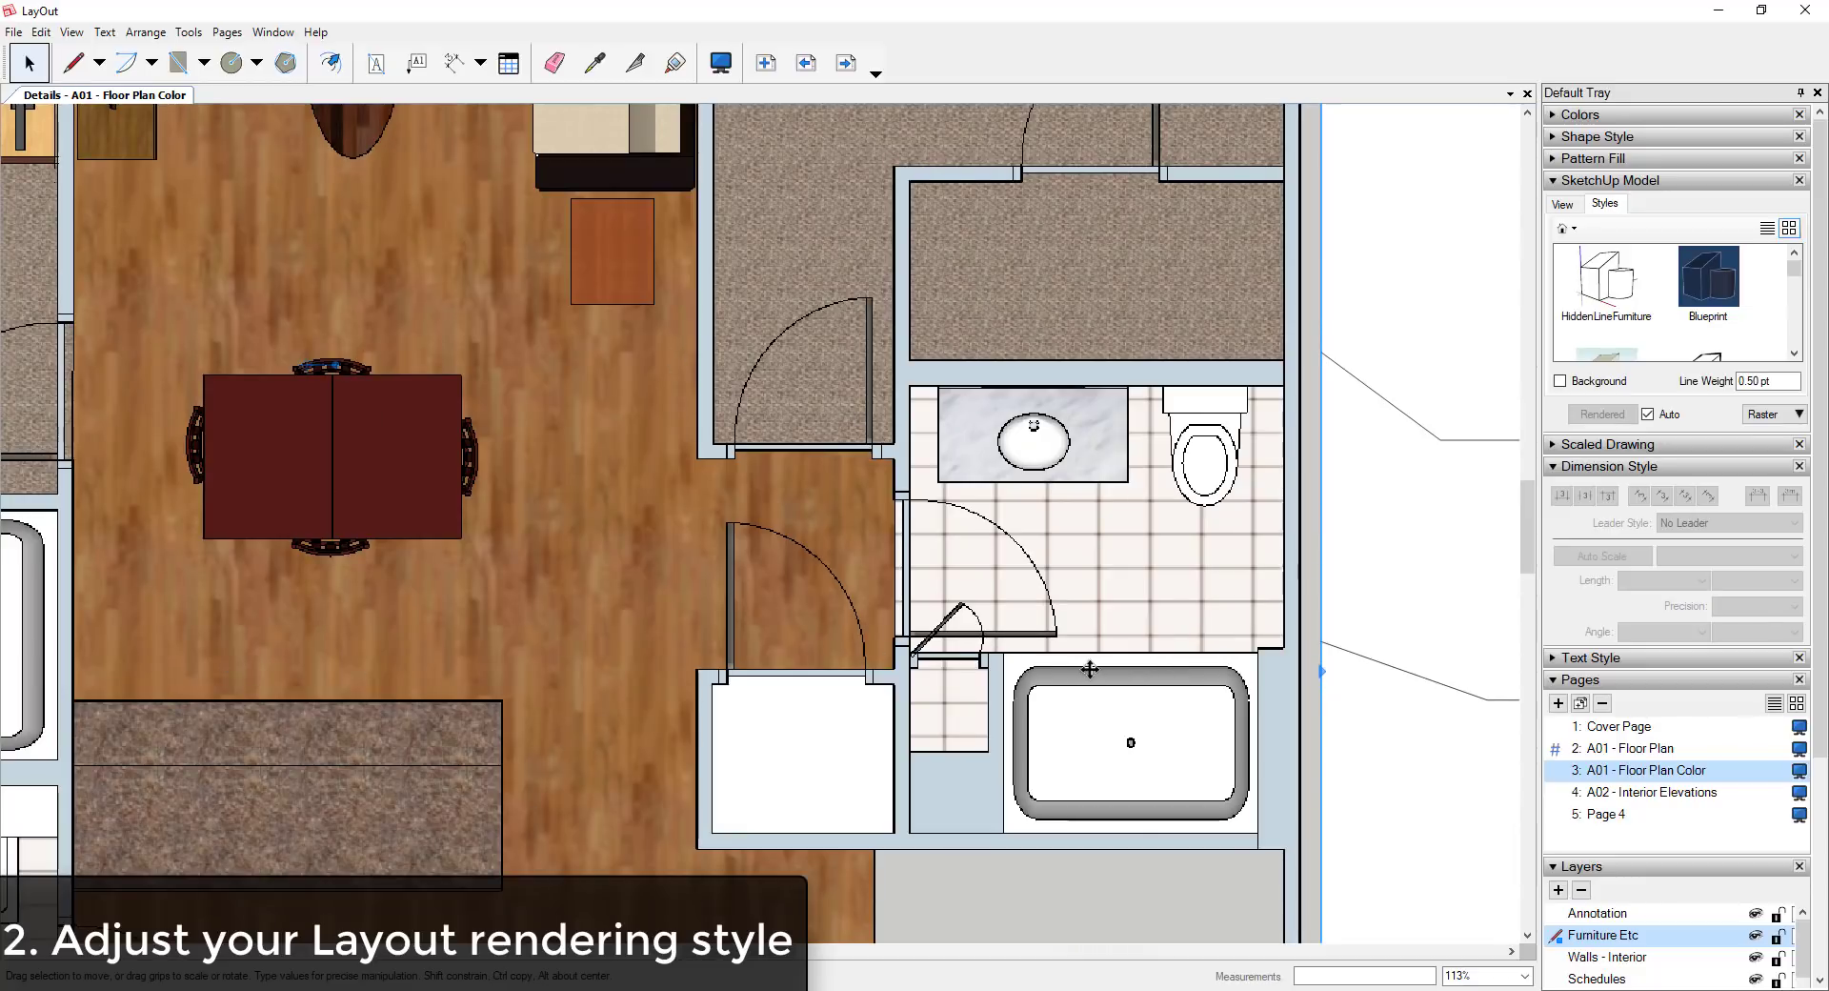
scroll(931, 637, "up", 2)
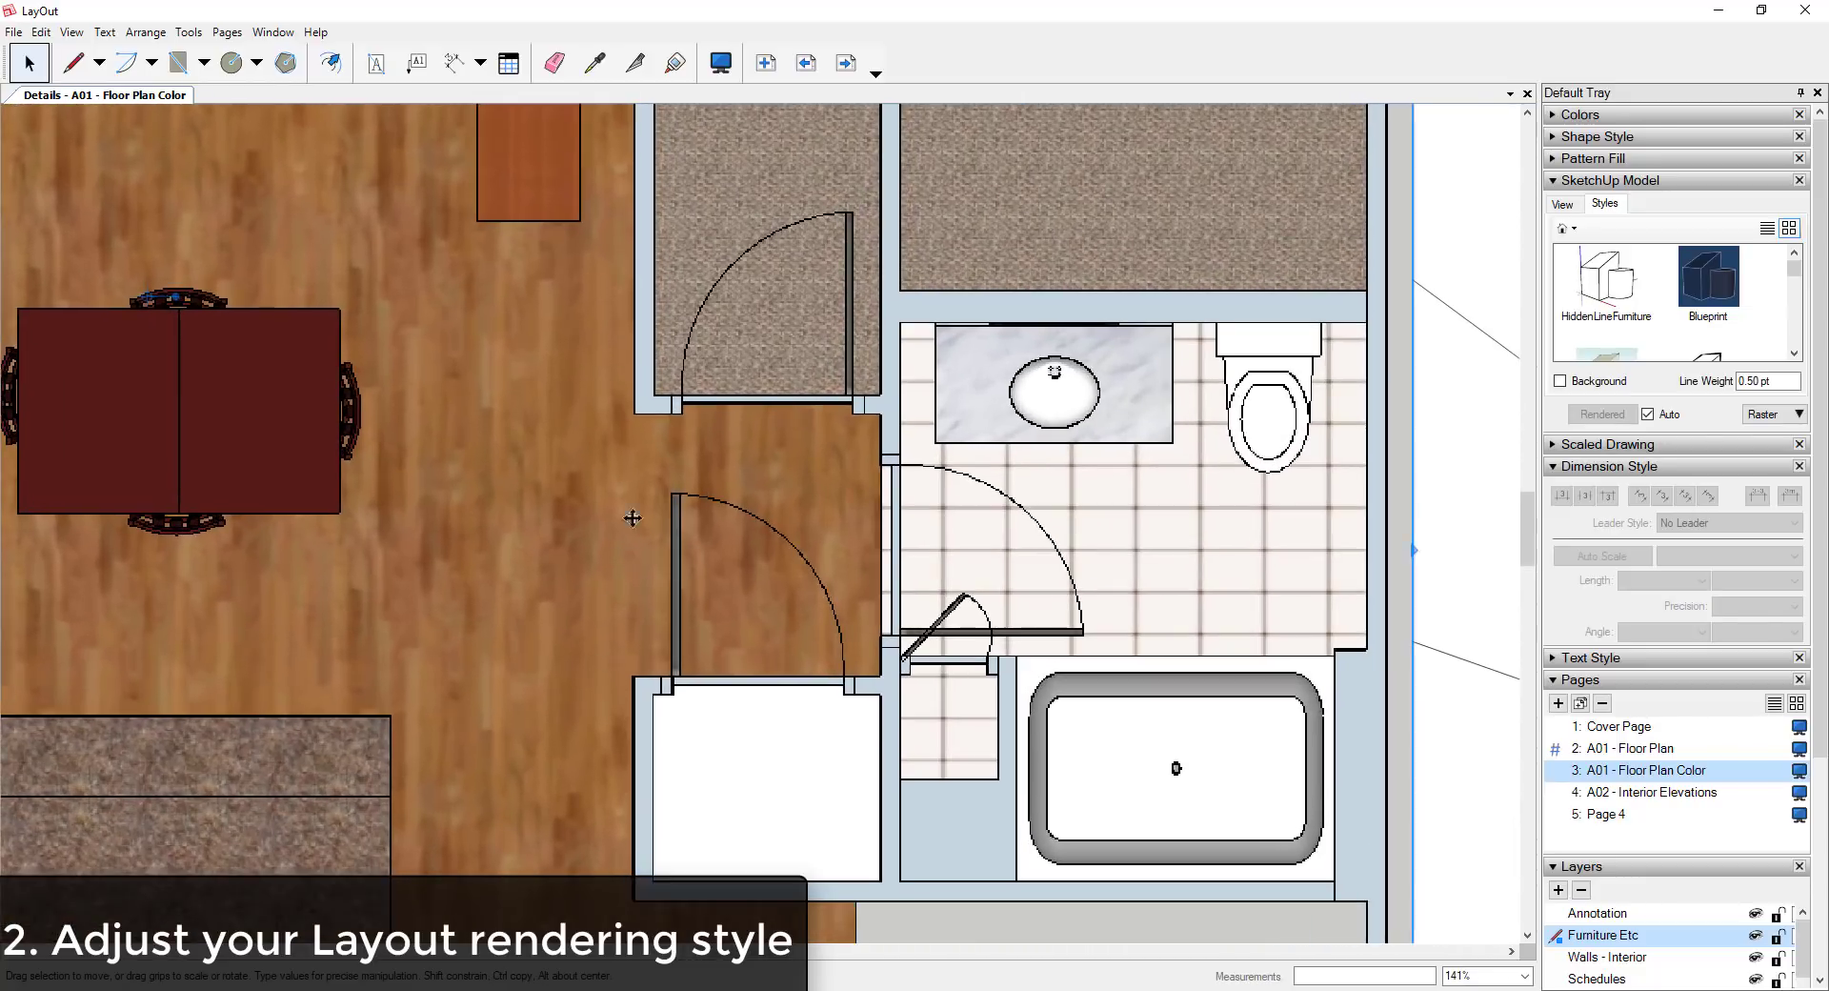
Switch the floor plan viewport to Hybrid rendering, accept the warning, and deselect it.
left_click(1771, 414)
left_click(1777, 486)
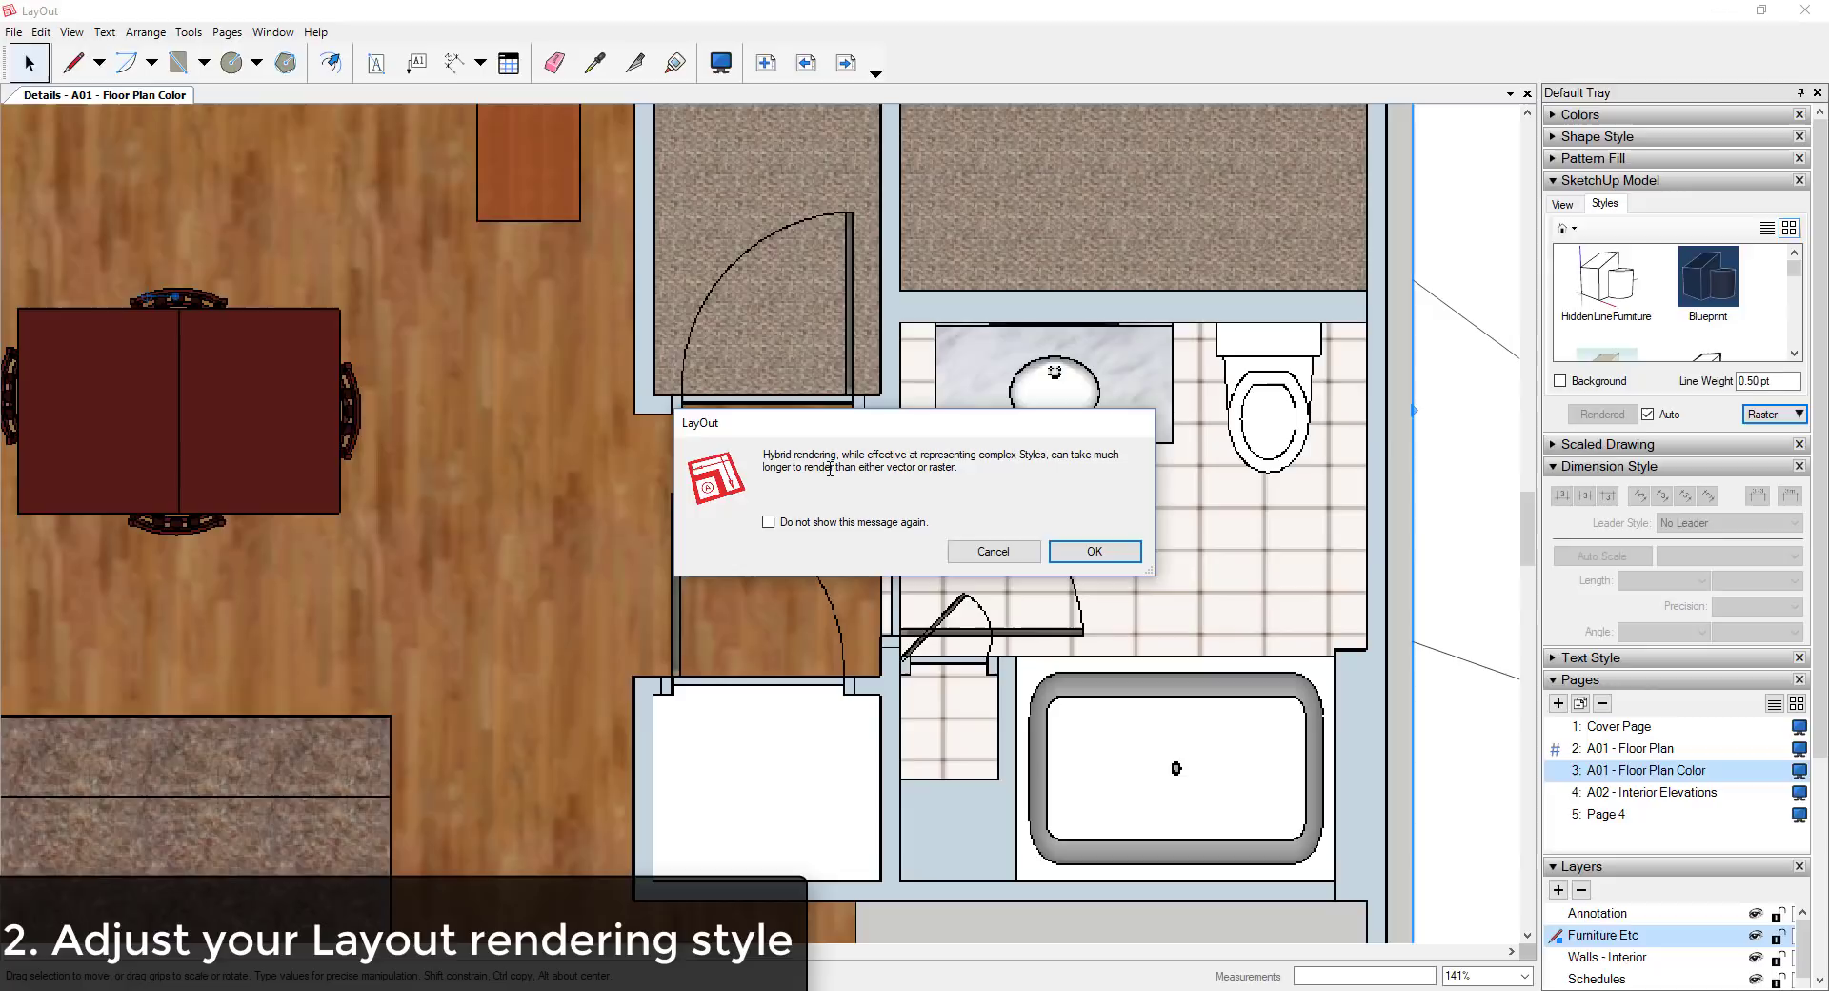
left_click(1088, 558)
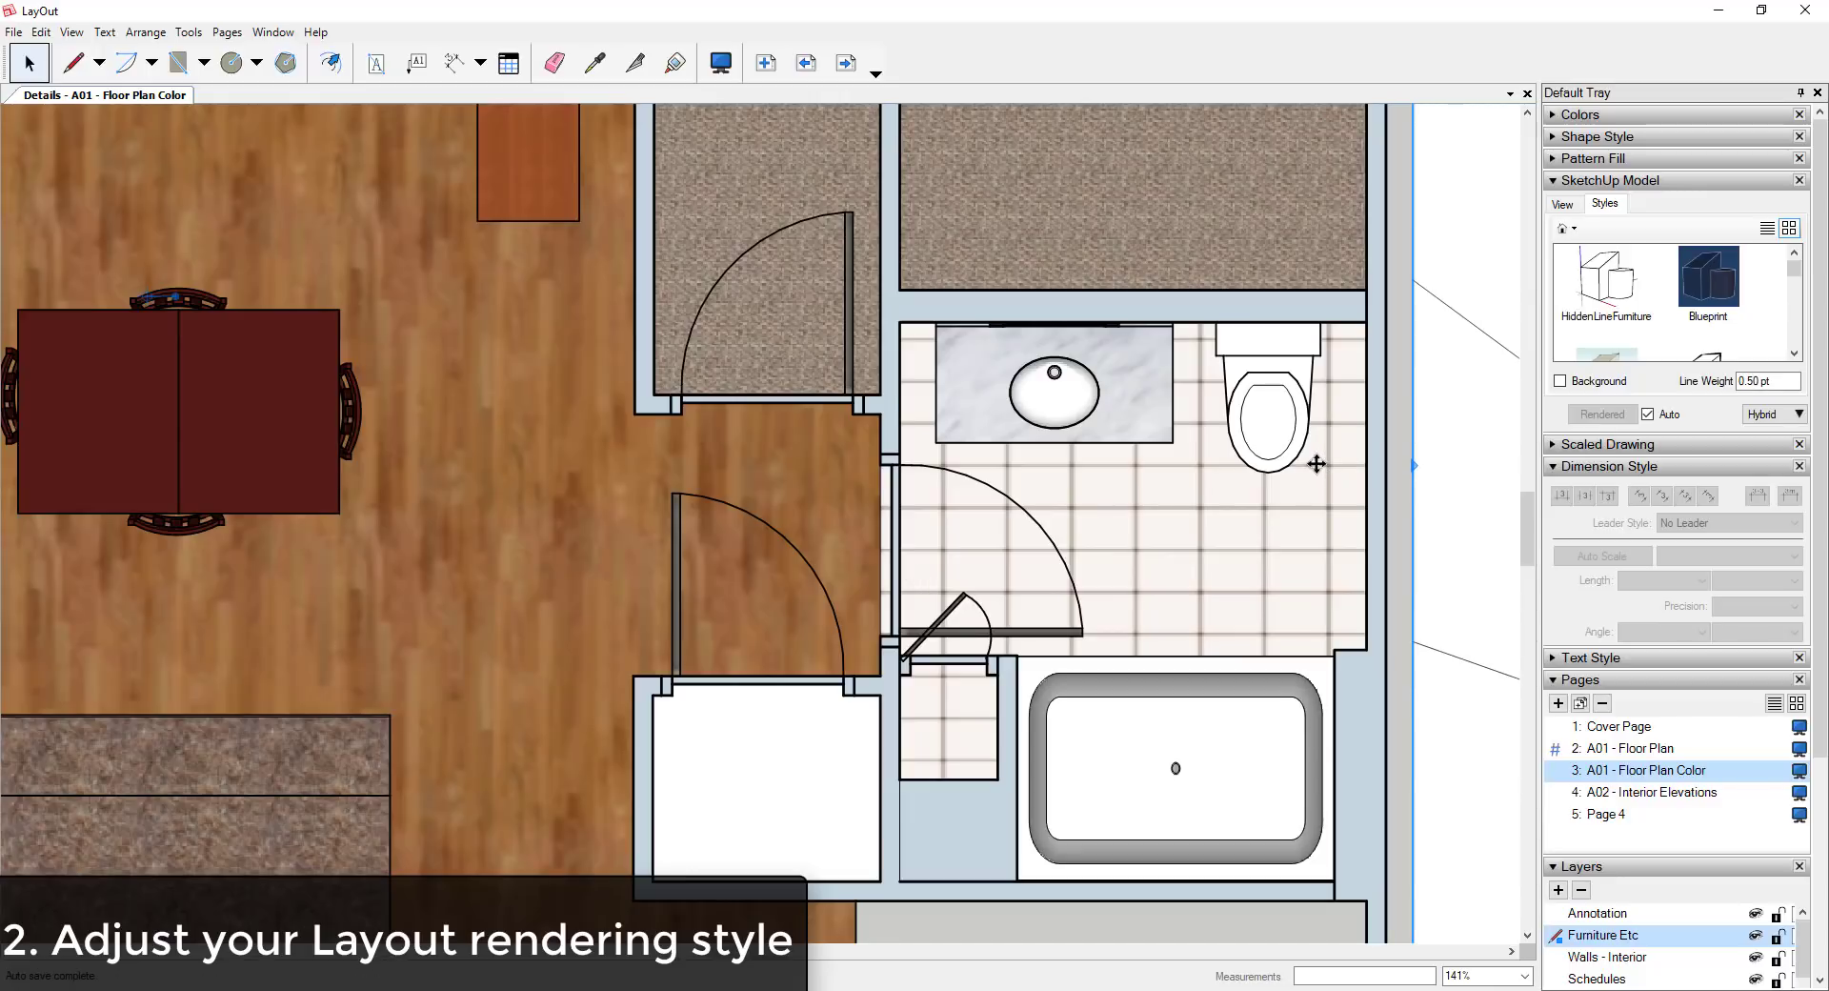
left_click(1779, 422)
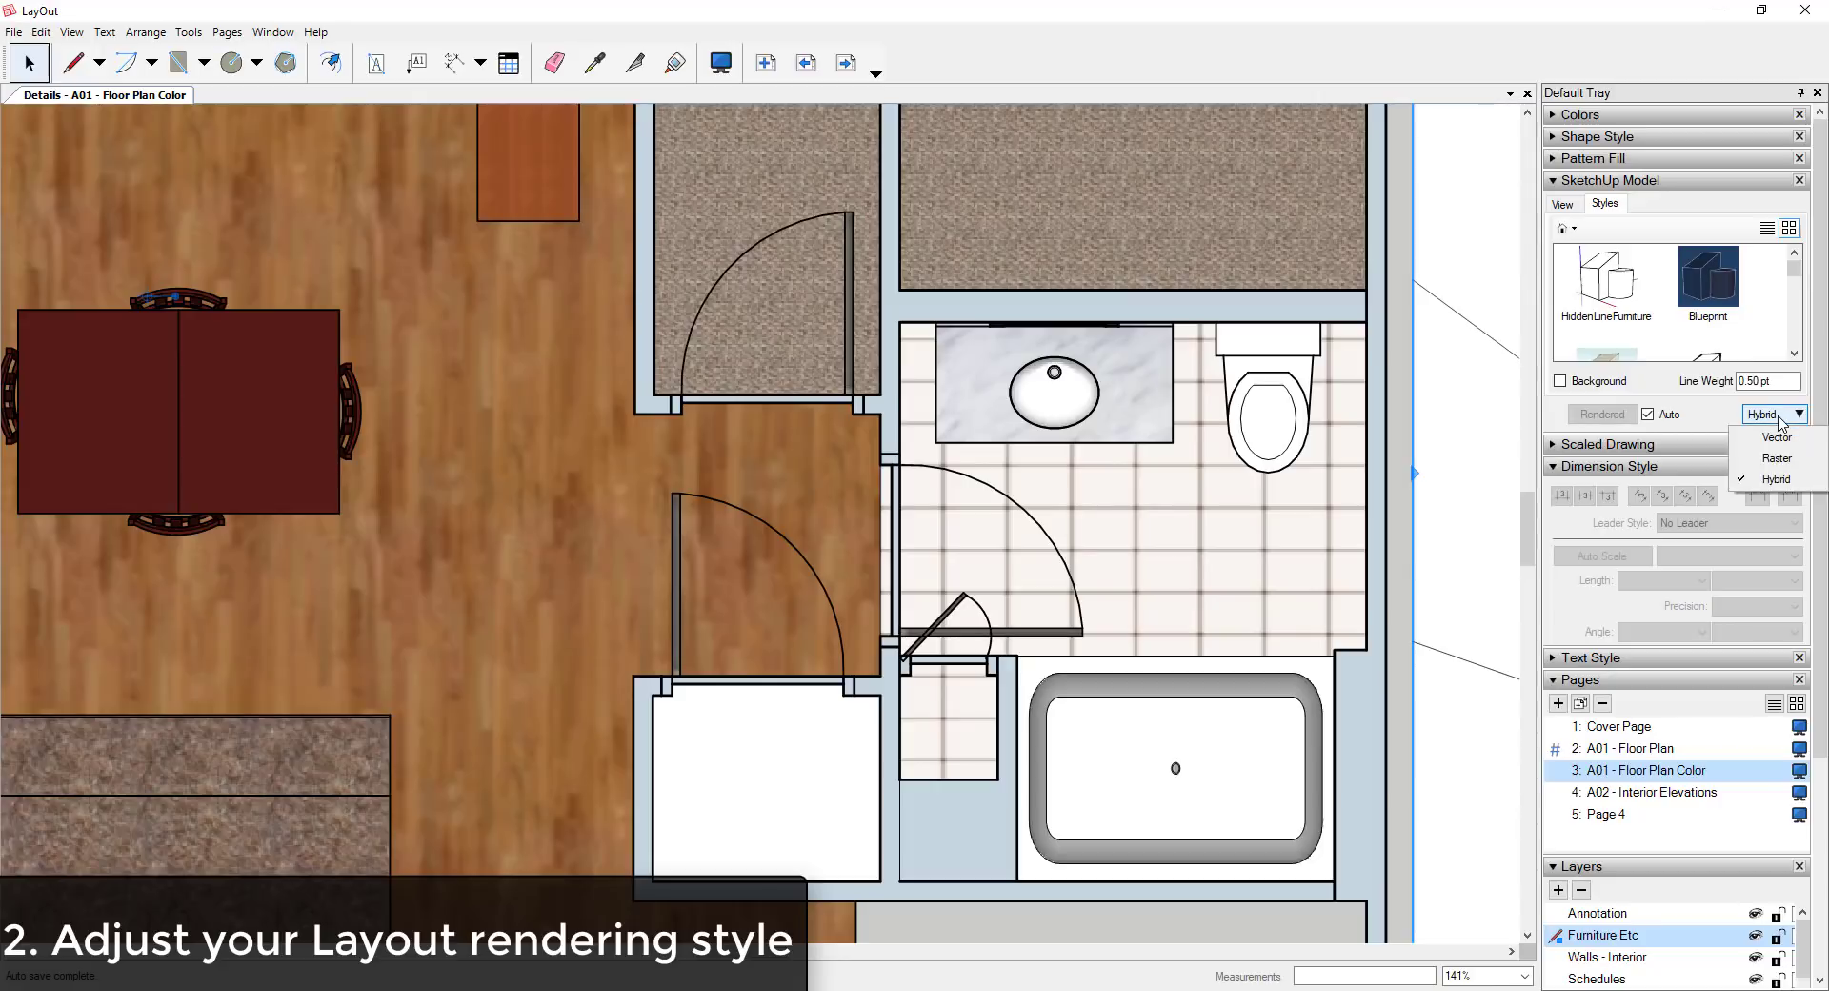
left_click(1467, 400)
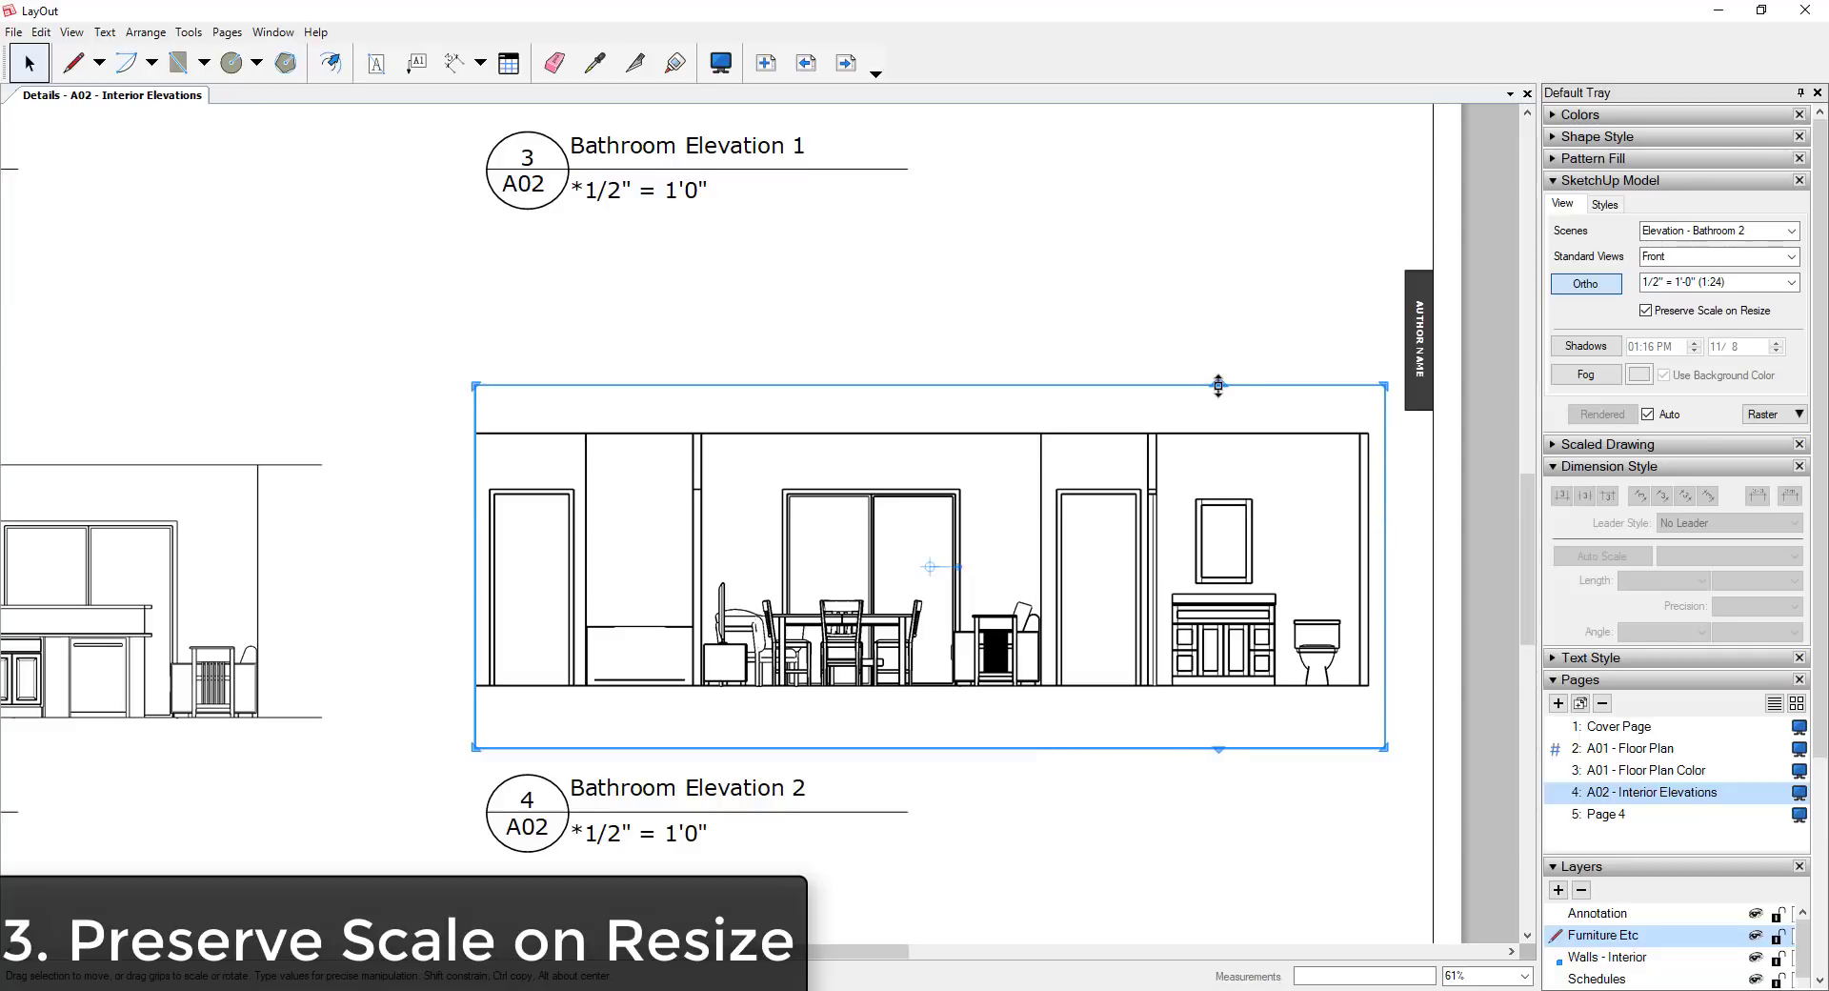
Crop Bathroom Elevation 2 from the top and widen it leftward, keeping 1/2" = 1'-0".
left_click_drag(1218, 384, 1220, 409)
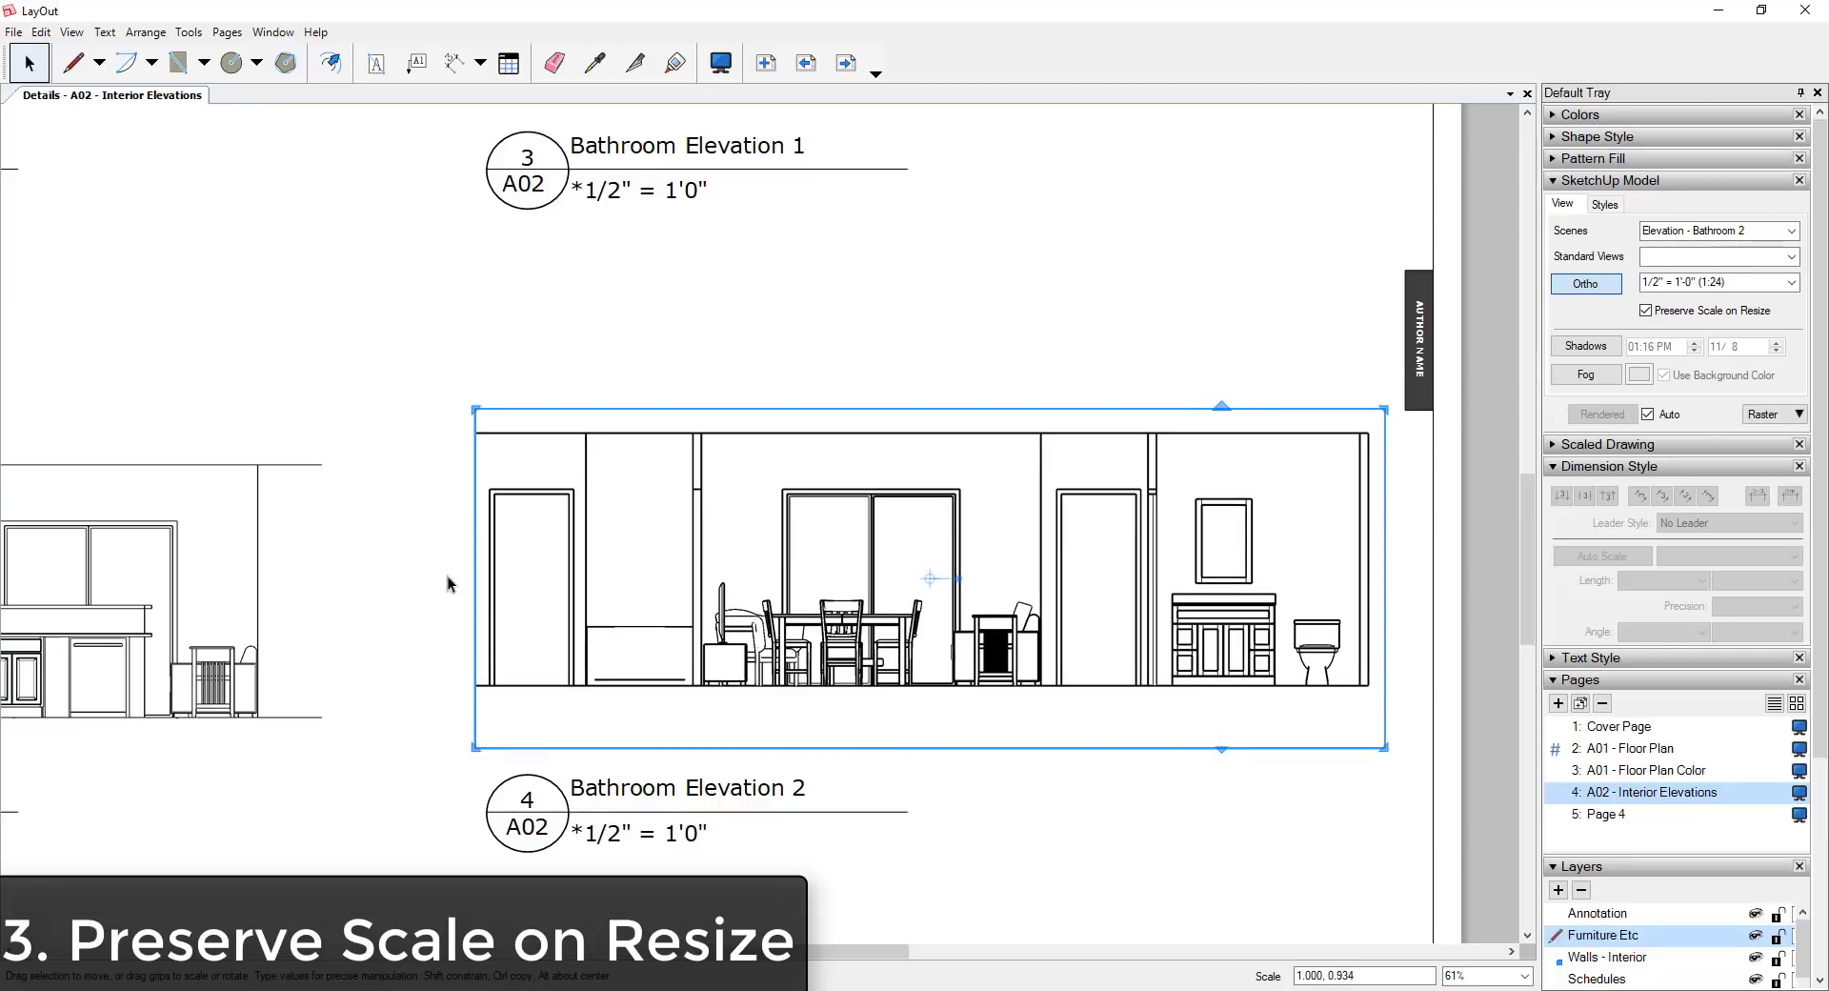
left_click_drag(475, 594, 430, 597)
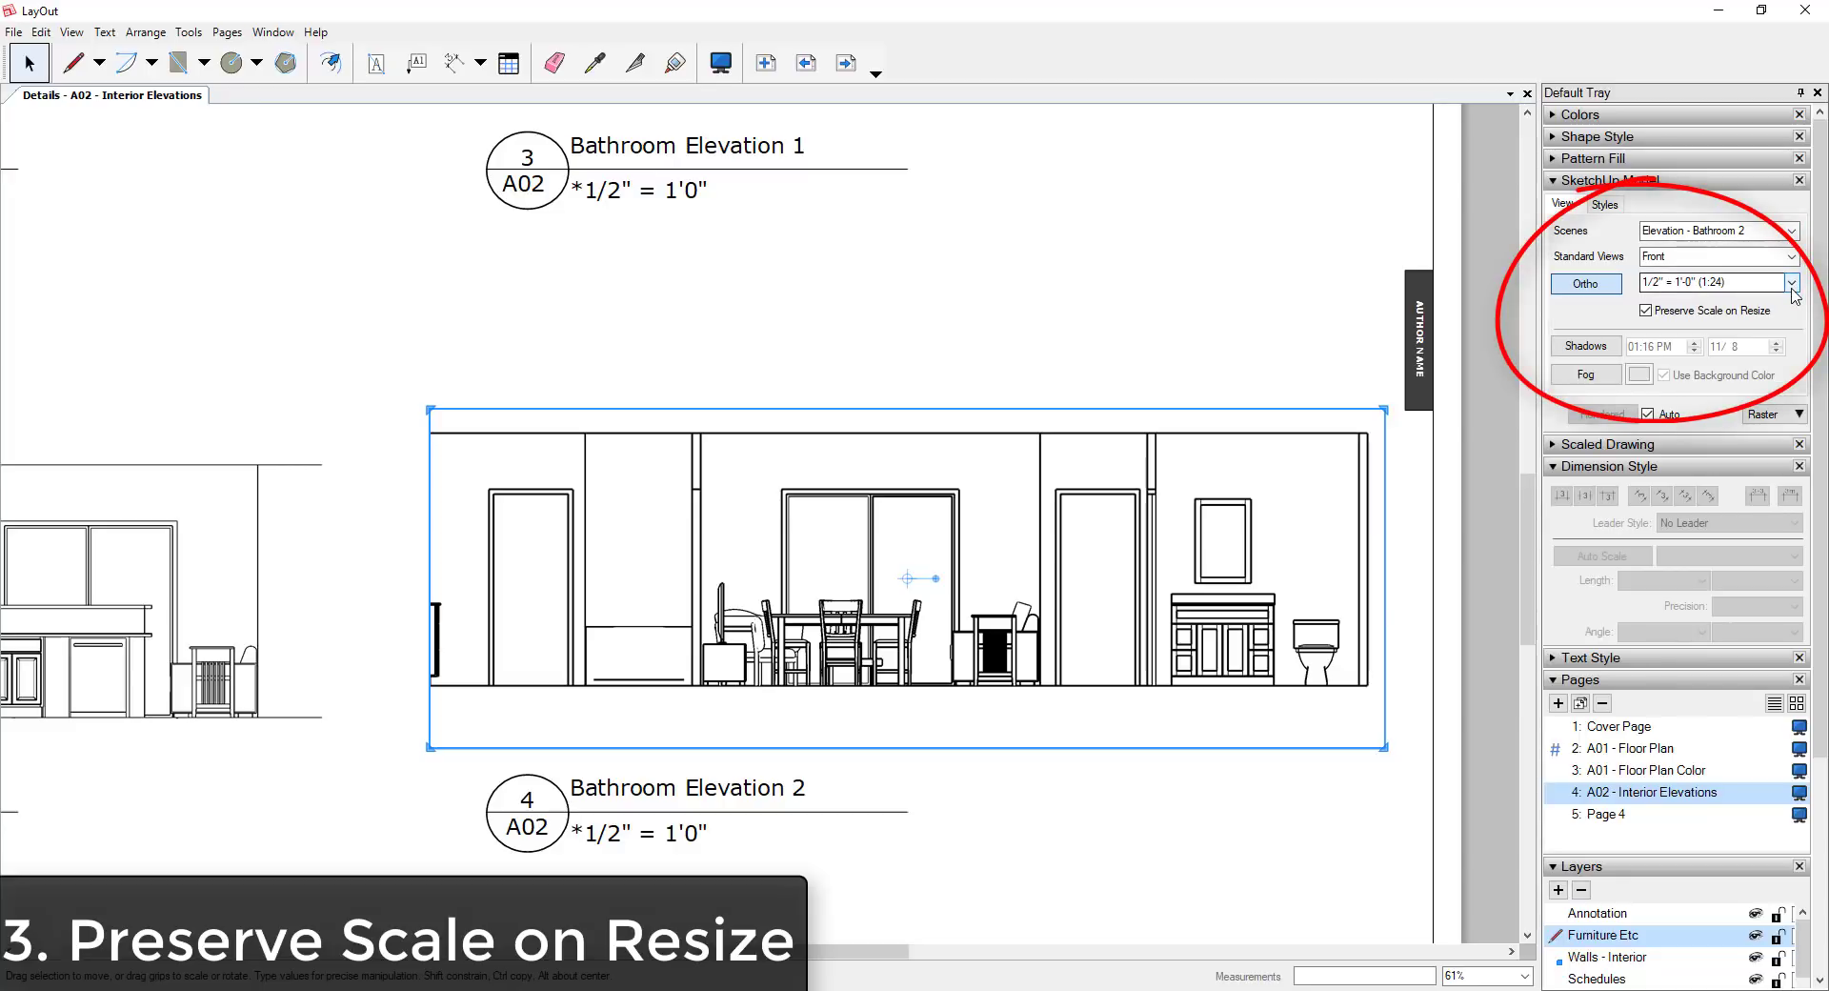
Turn off Preserve Scale on Resize and narrow the viewport, rescaling it to 1:57.213.
left_click(1662, 312)
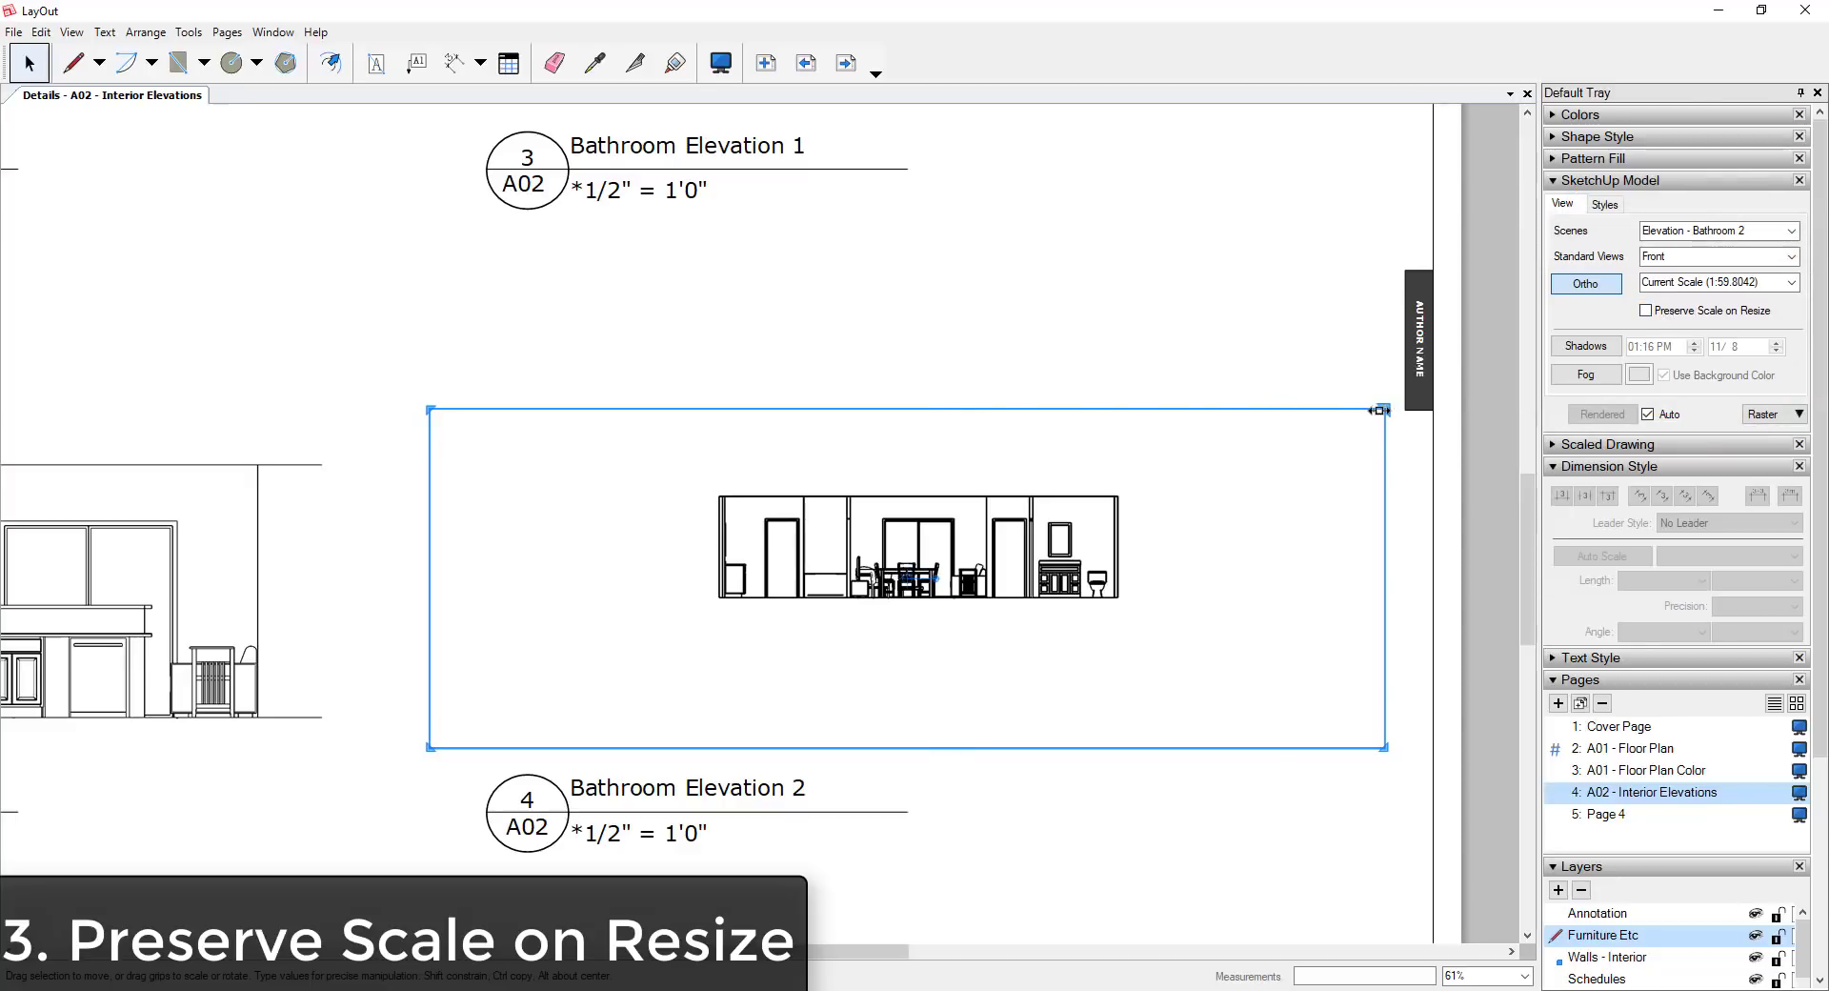
left_click_drag(1383, 410, 1237, 367)
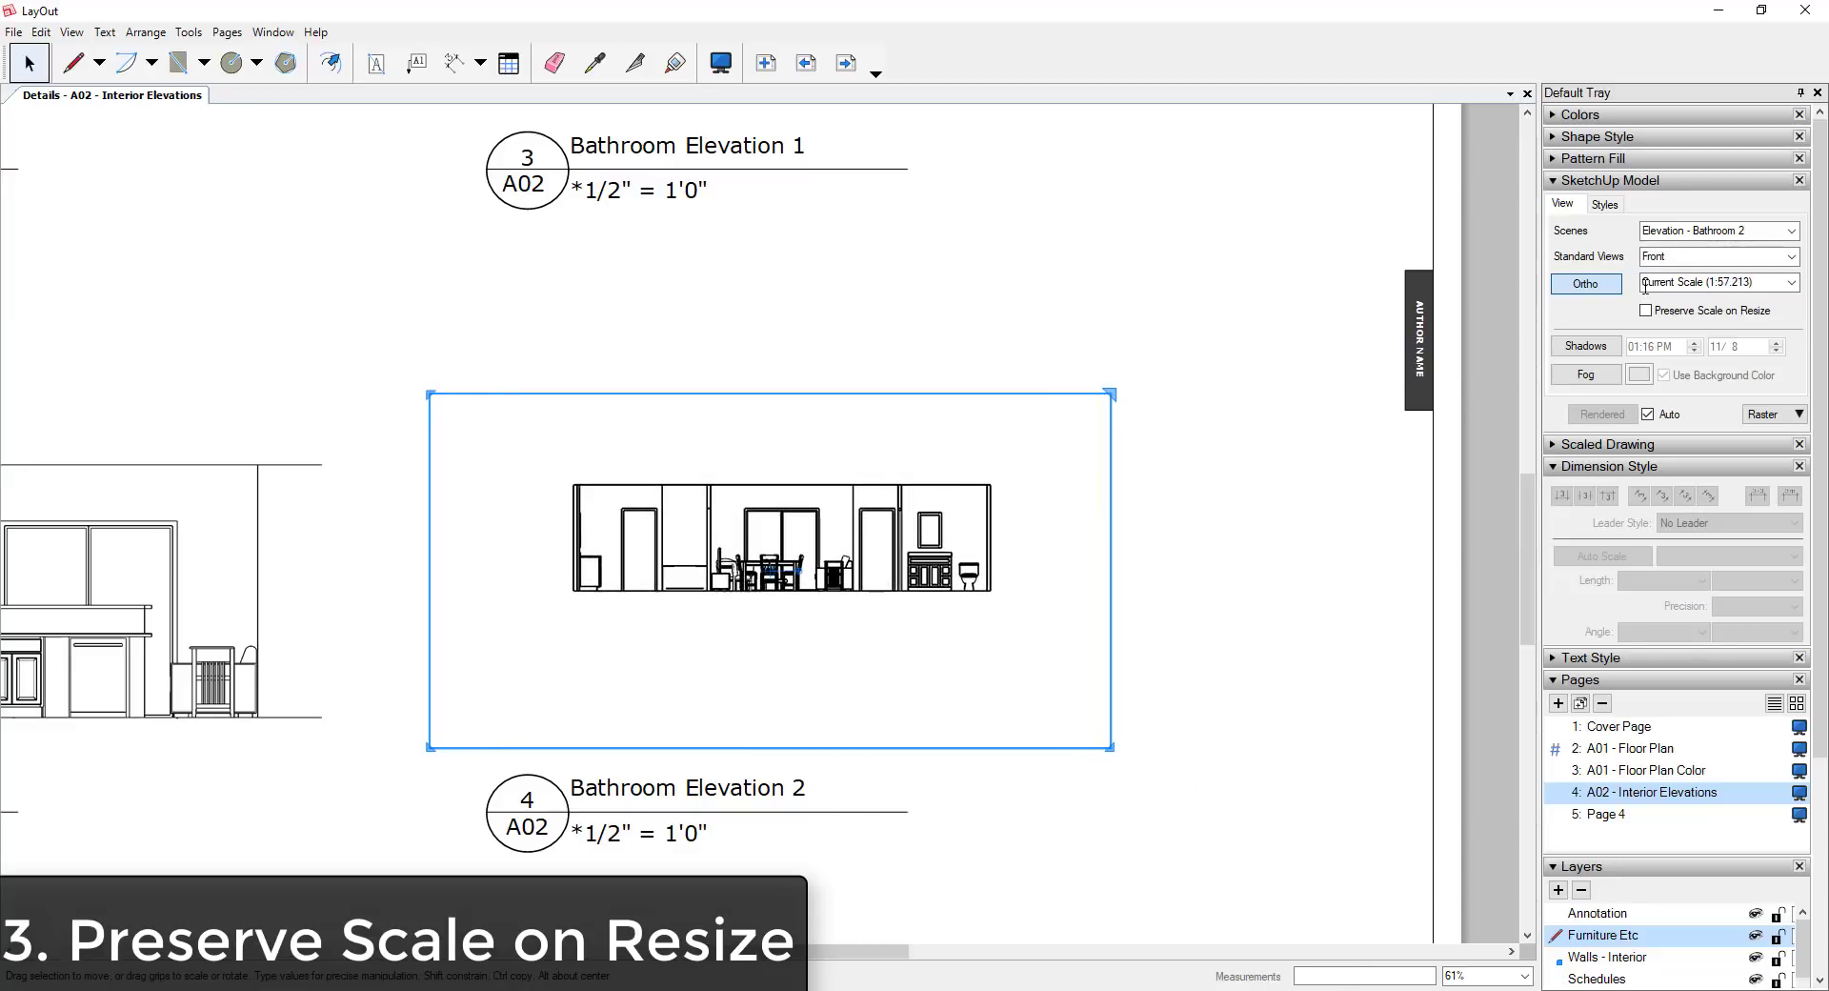
Restore the Bathroom Elevation 2 scale to 1/2" = 1'-0".
left_click(1792, 283)
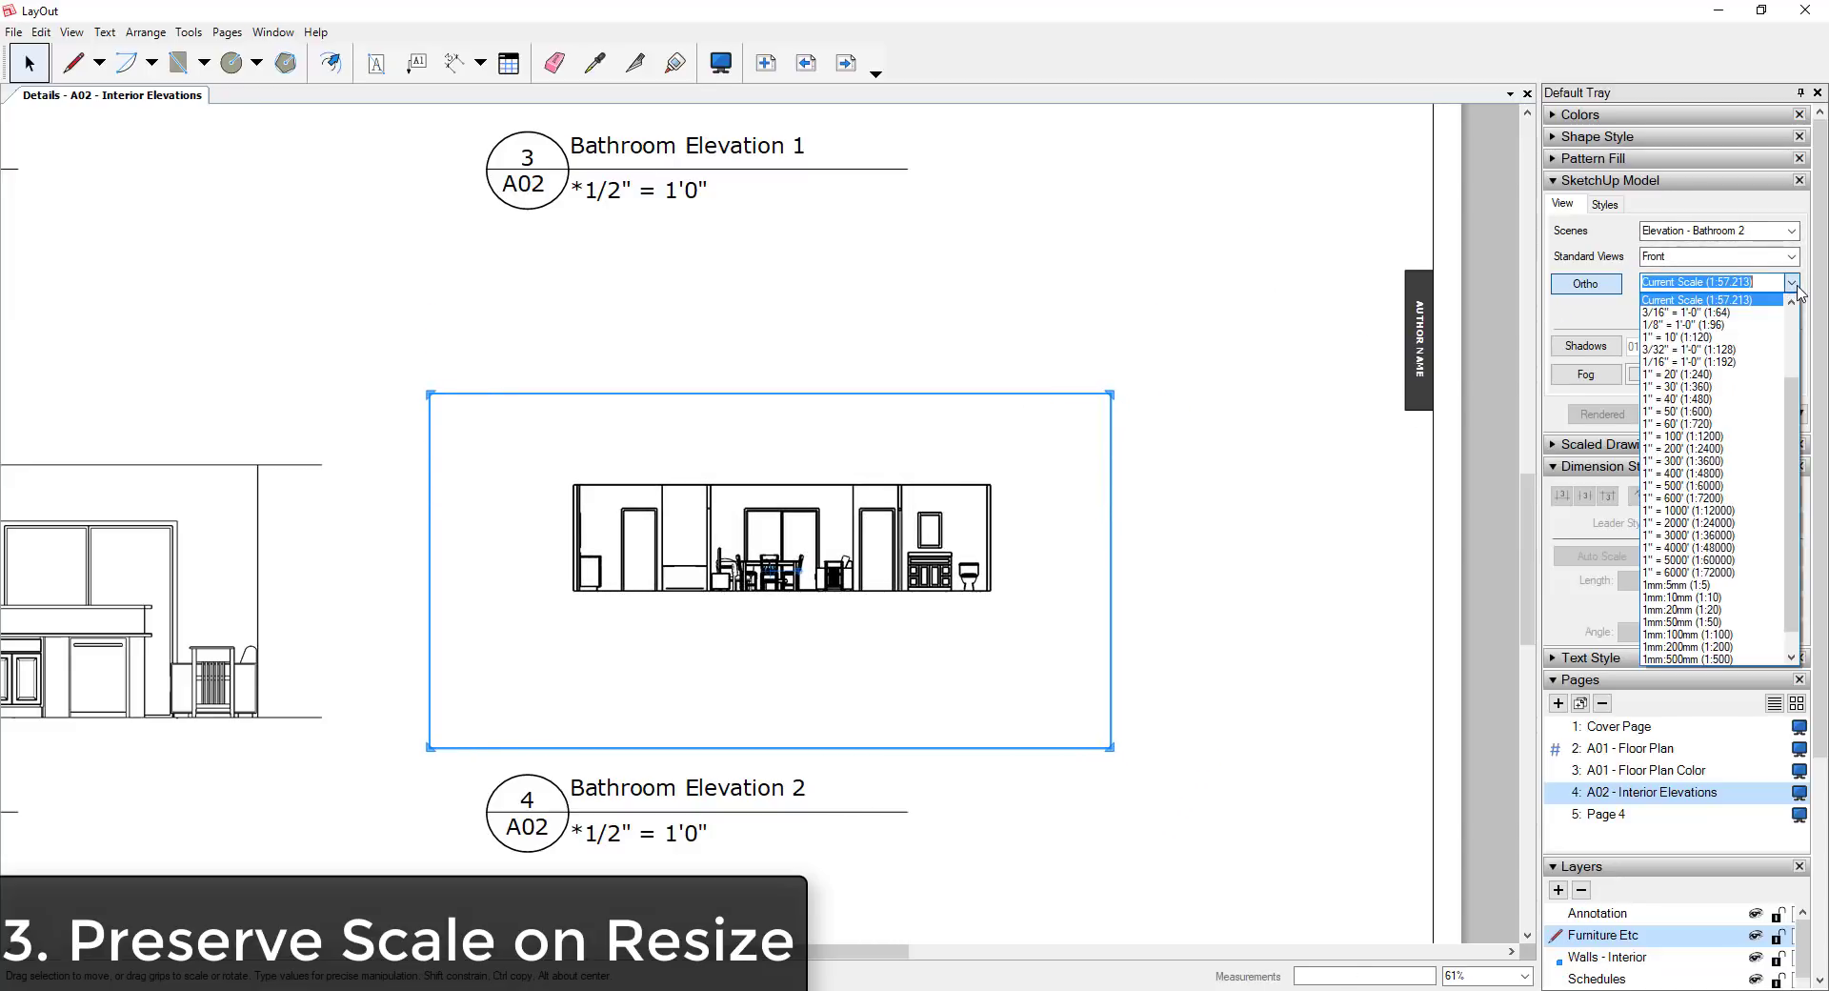
scroll(1710, 374, "up", 3)
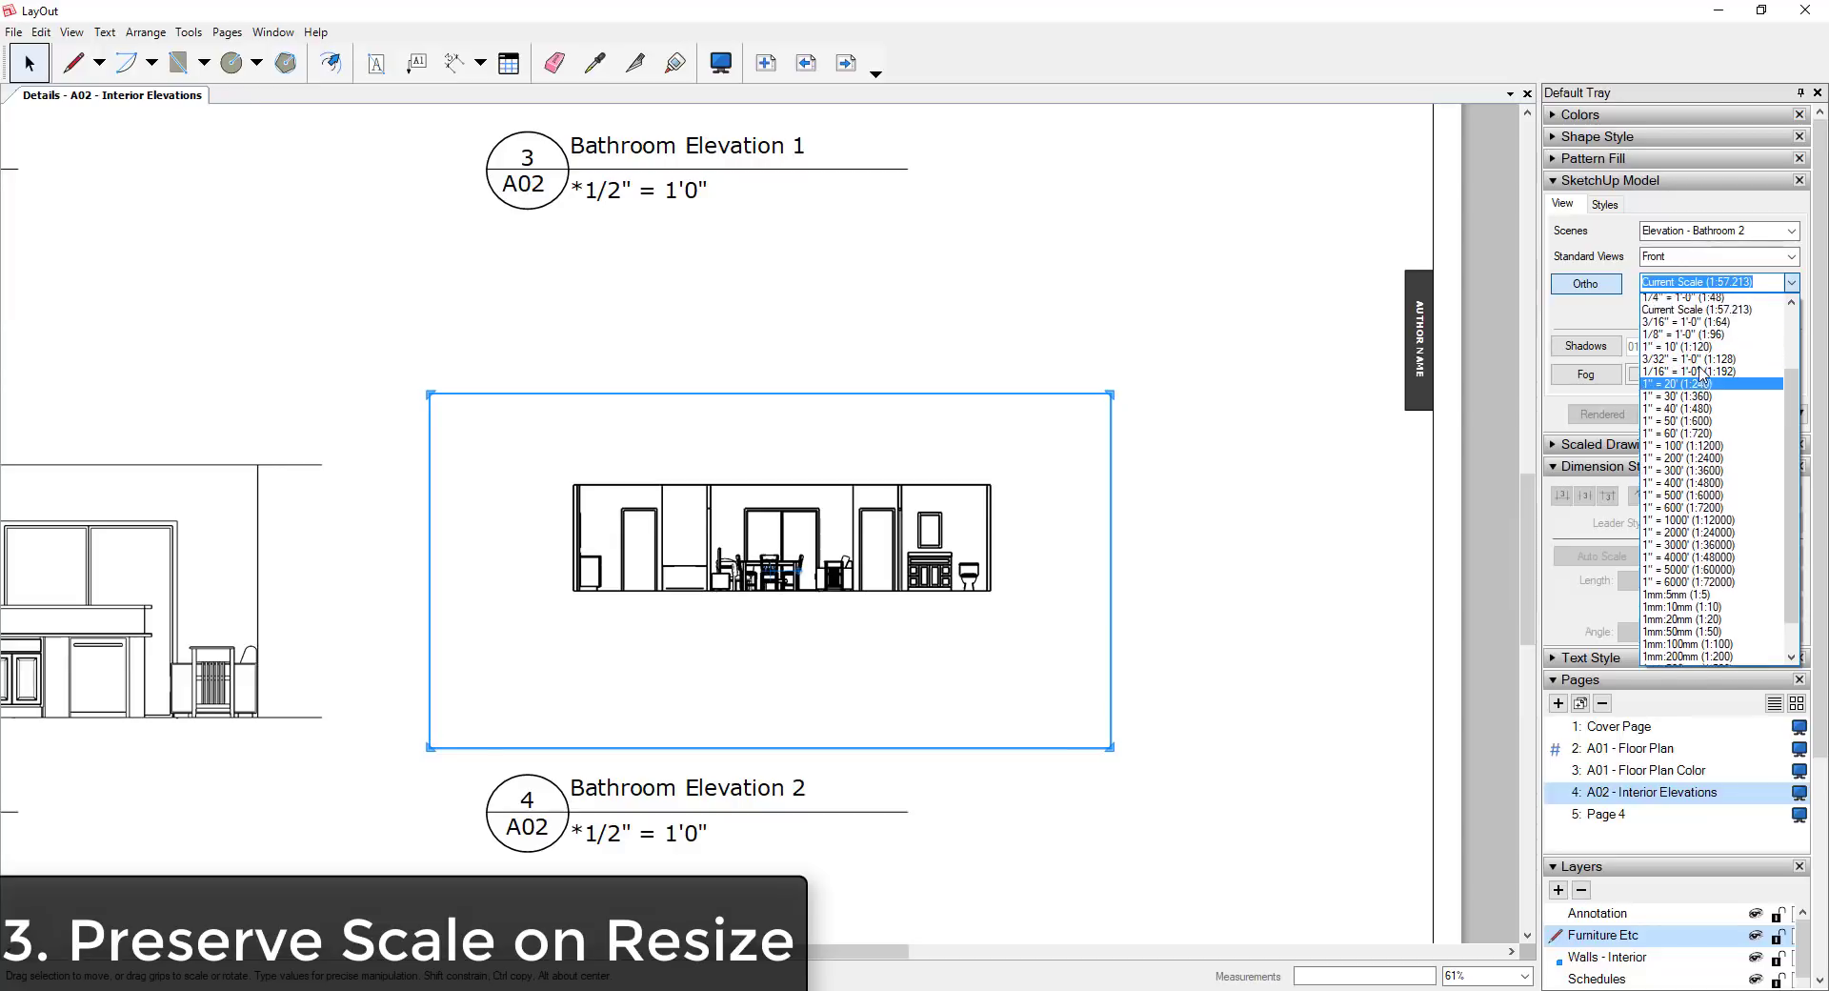
scroll(1709, 375, "up", 1)
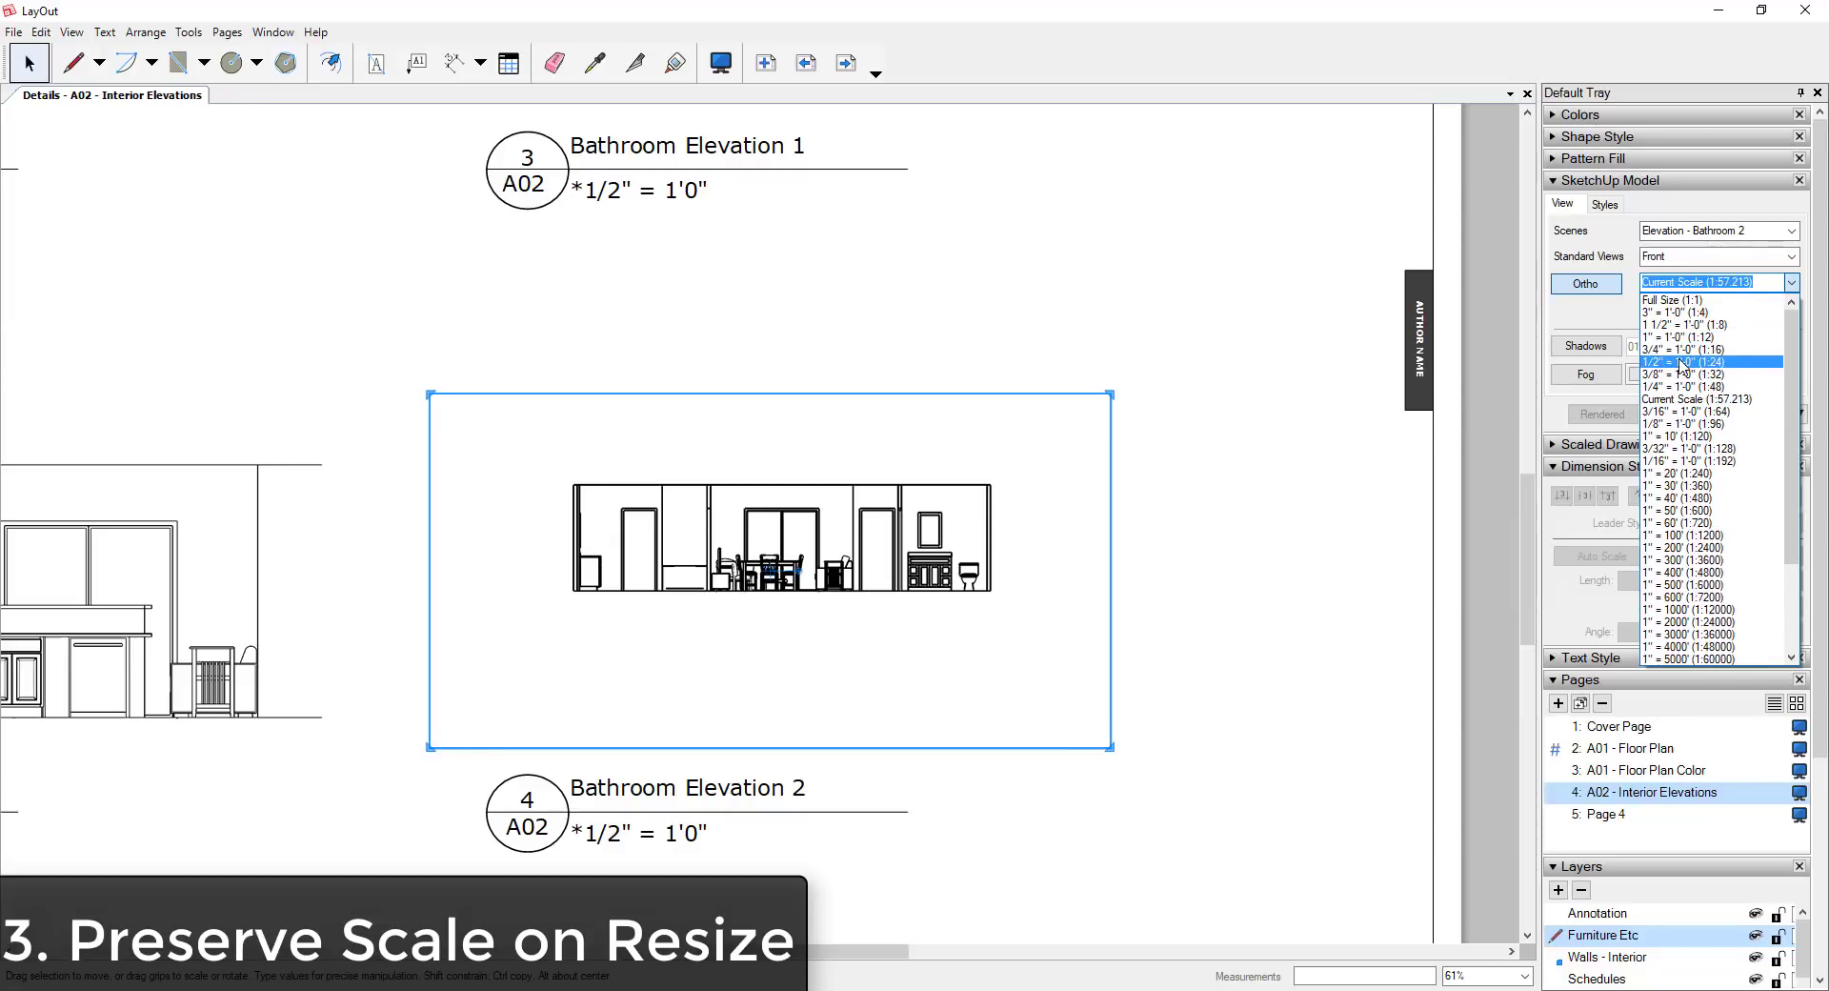
left_click(1683, 362)
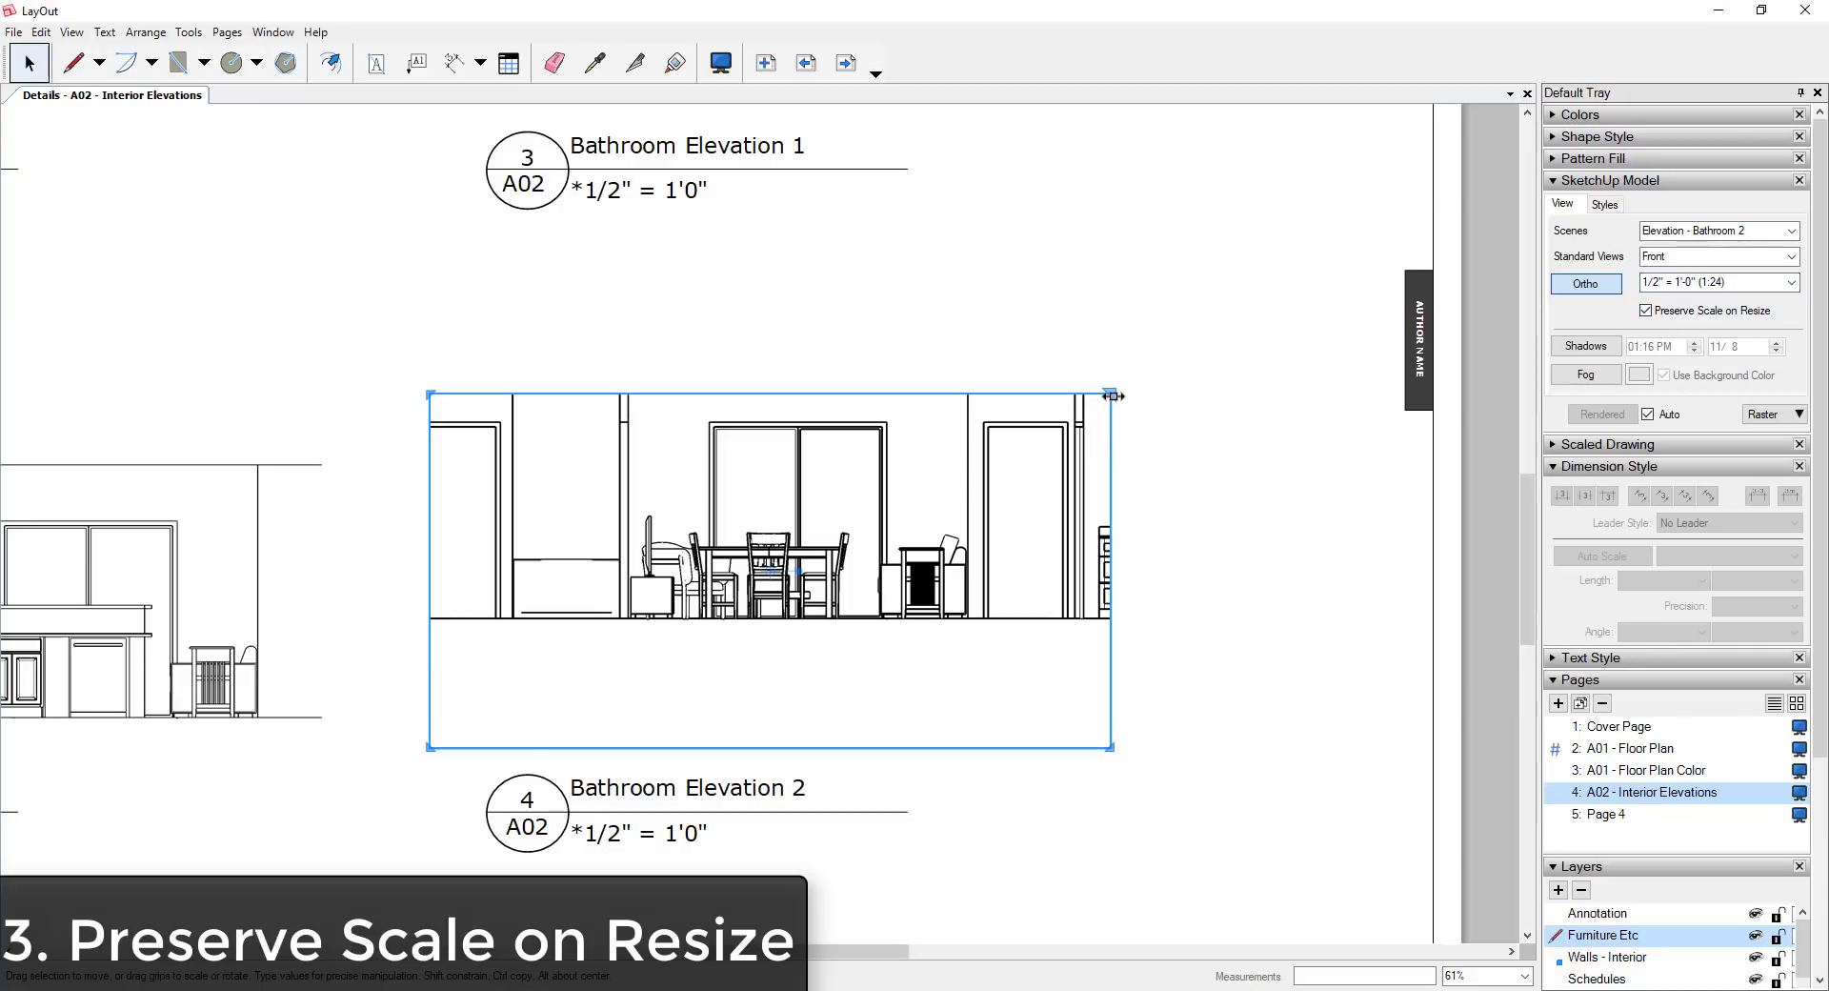
Resize the elevation viewport to reveal the vanity and toilet, cropping its top.
left_click_drag(1112, 391, 1297, 263)
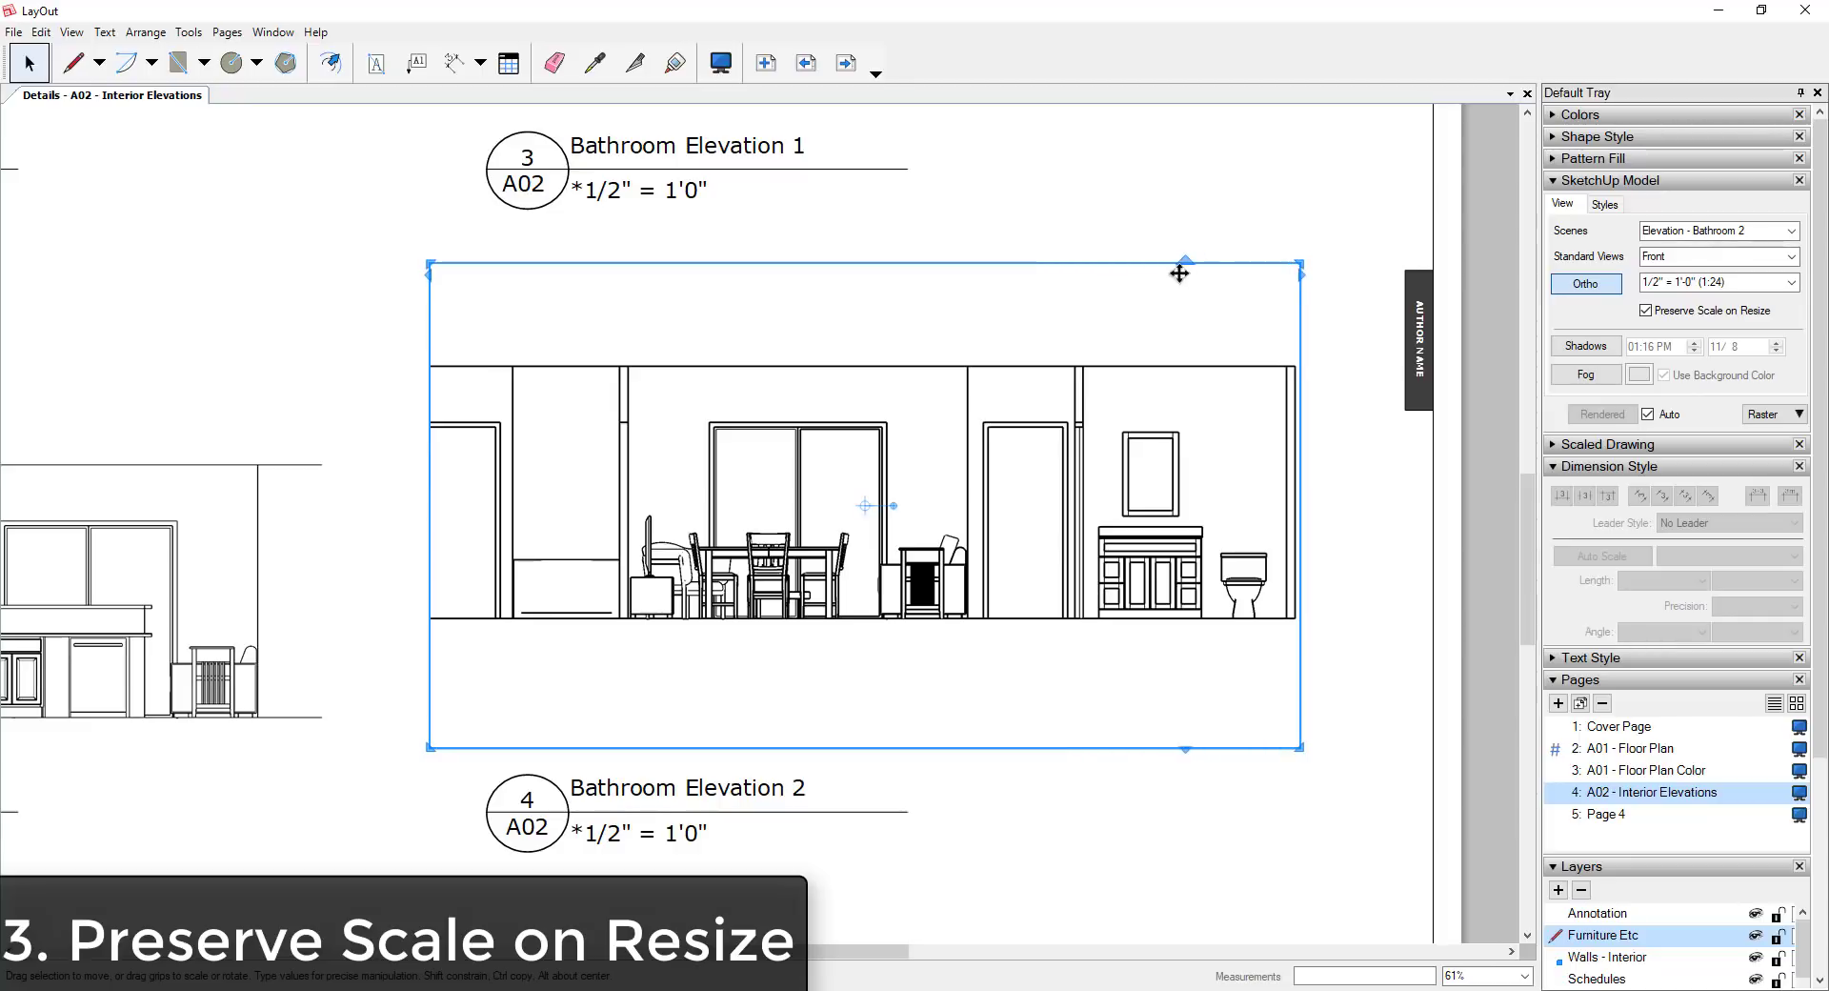
left_click_drag(1176, 258, 1175, 328)
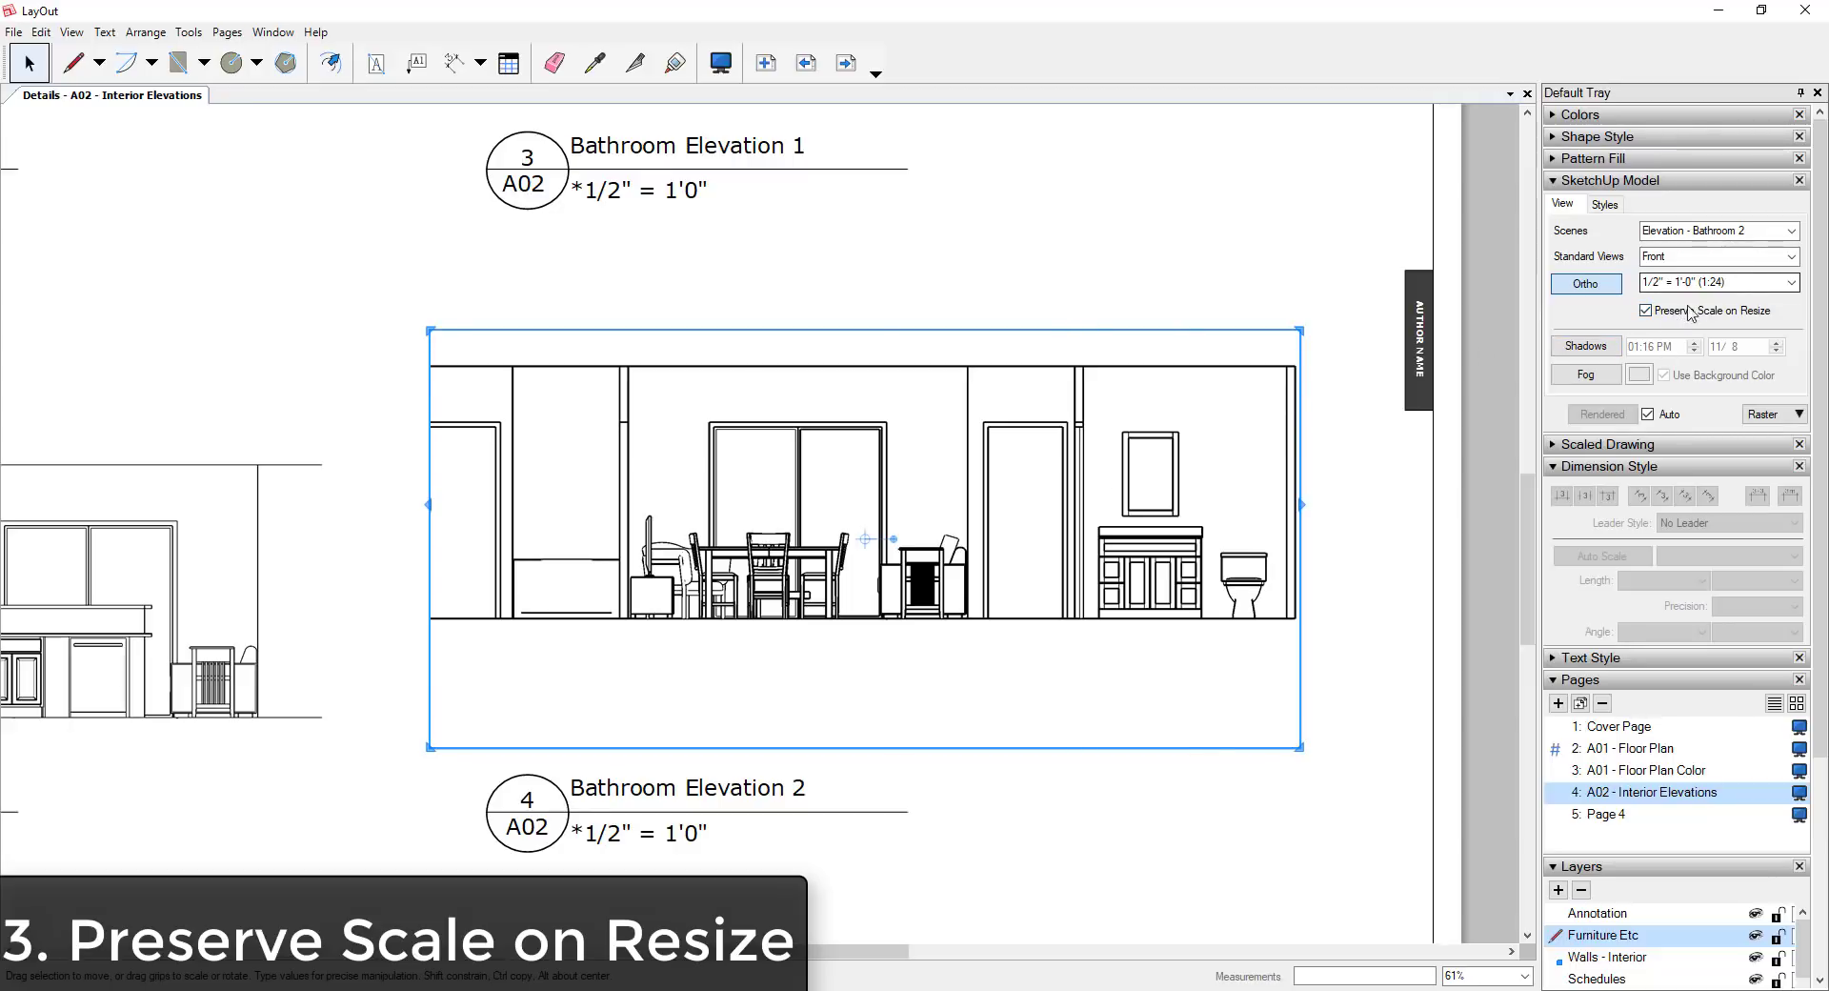
left_click_drag(428, 330, 420, 323)
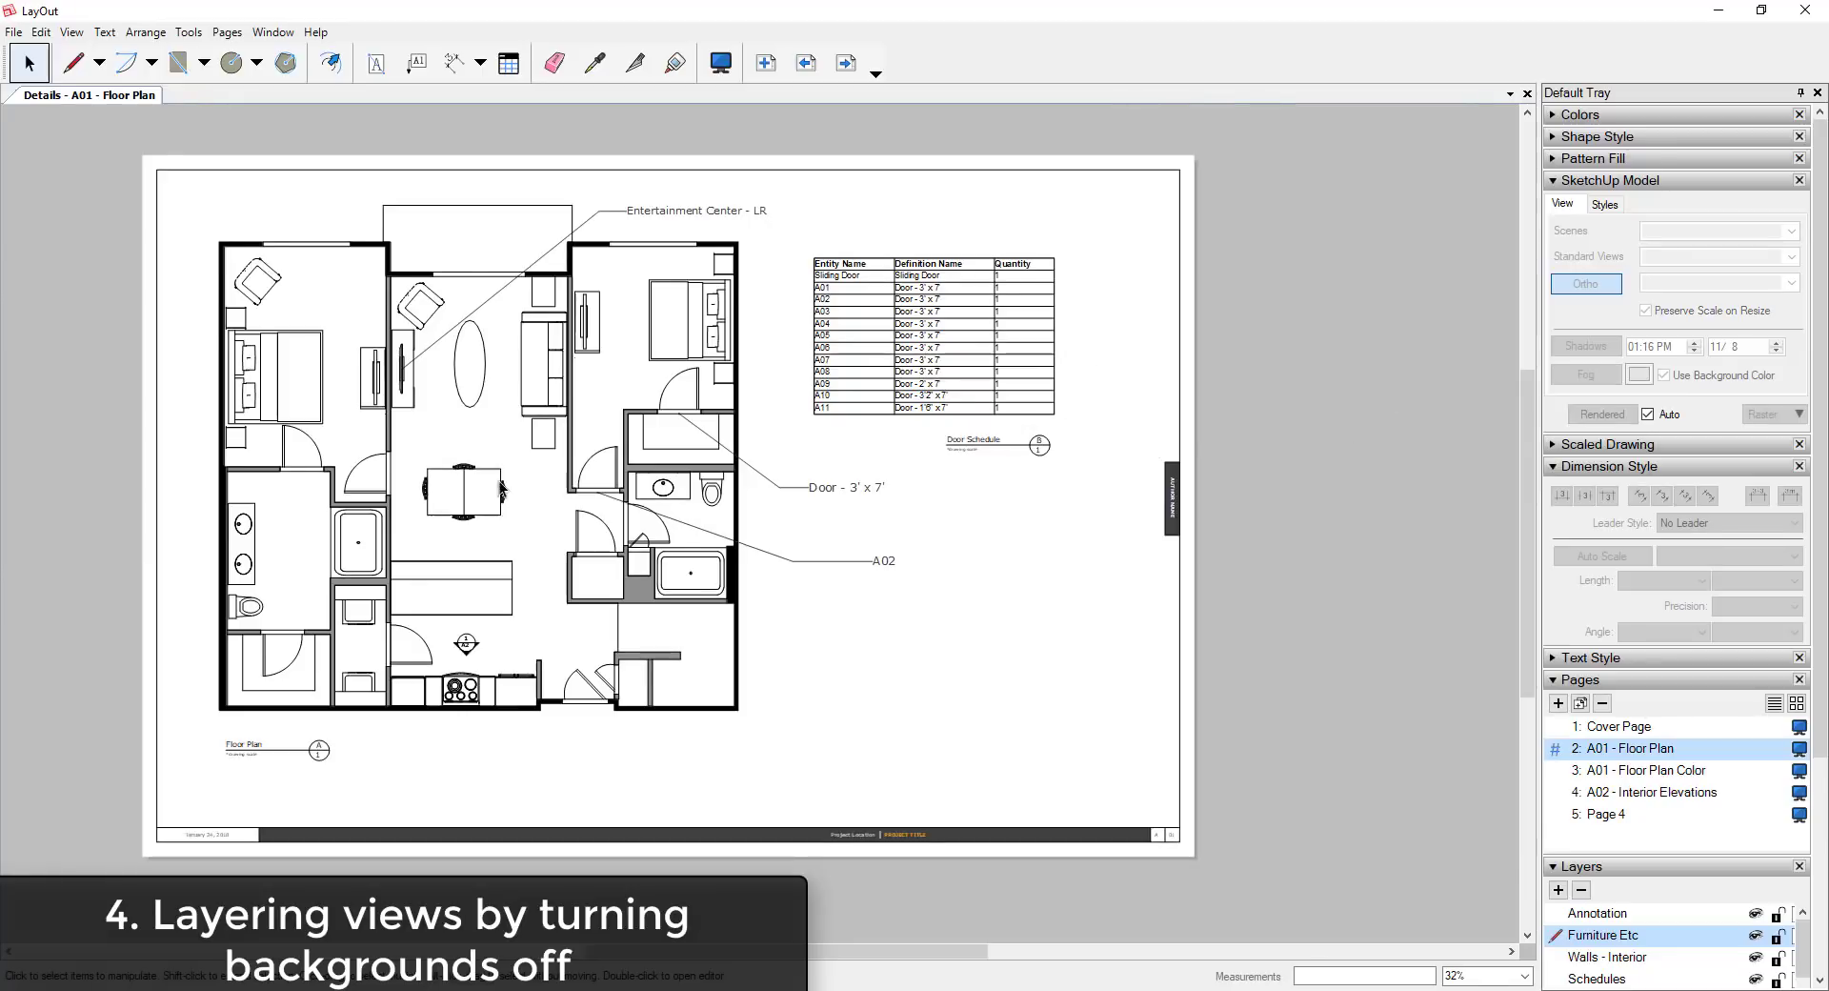
Show the Styles tab and select the floor plan viewport on A01 - Floor Plan.
scroll(347, 391, "up", 3)
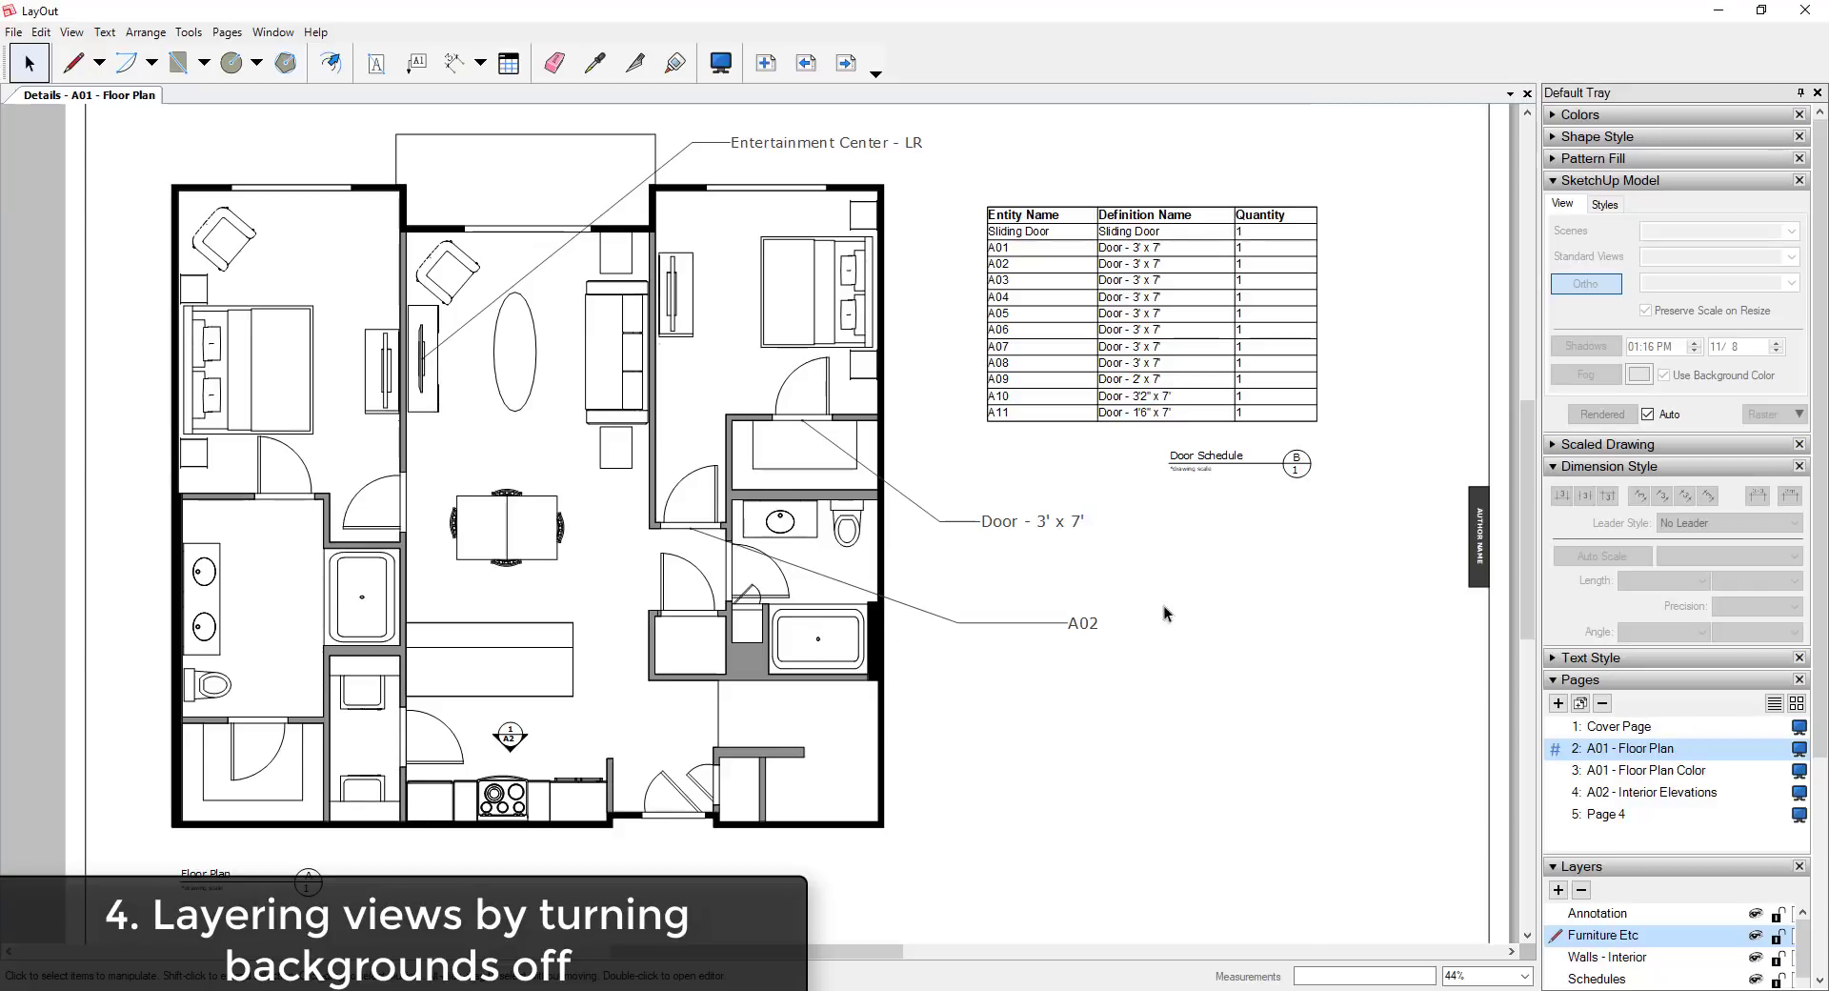
left_click(1606, 205)
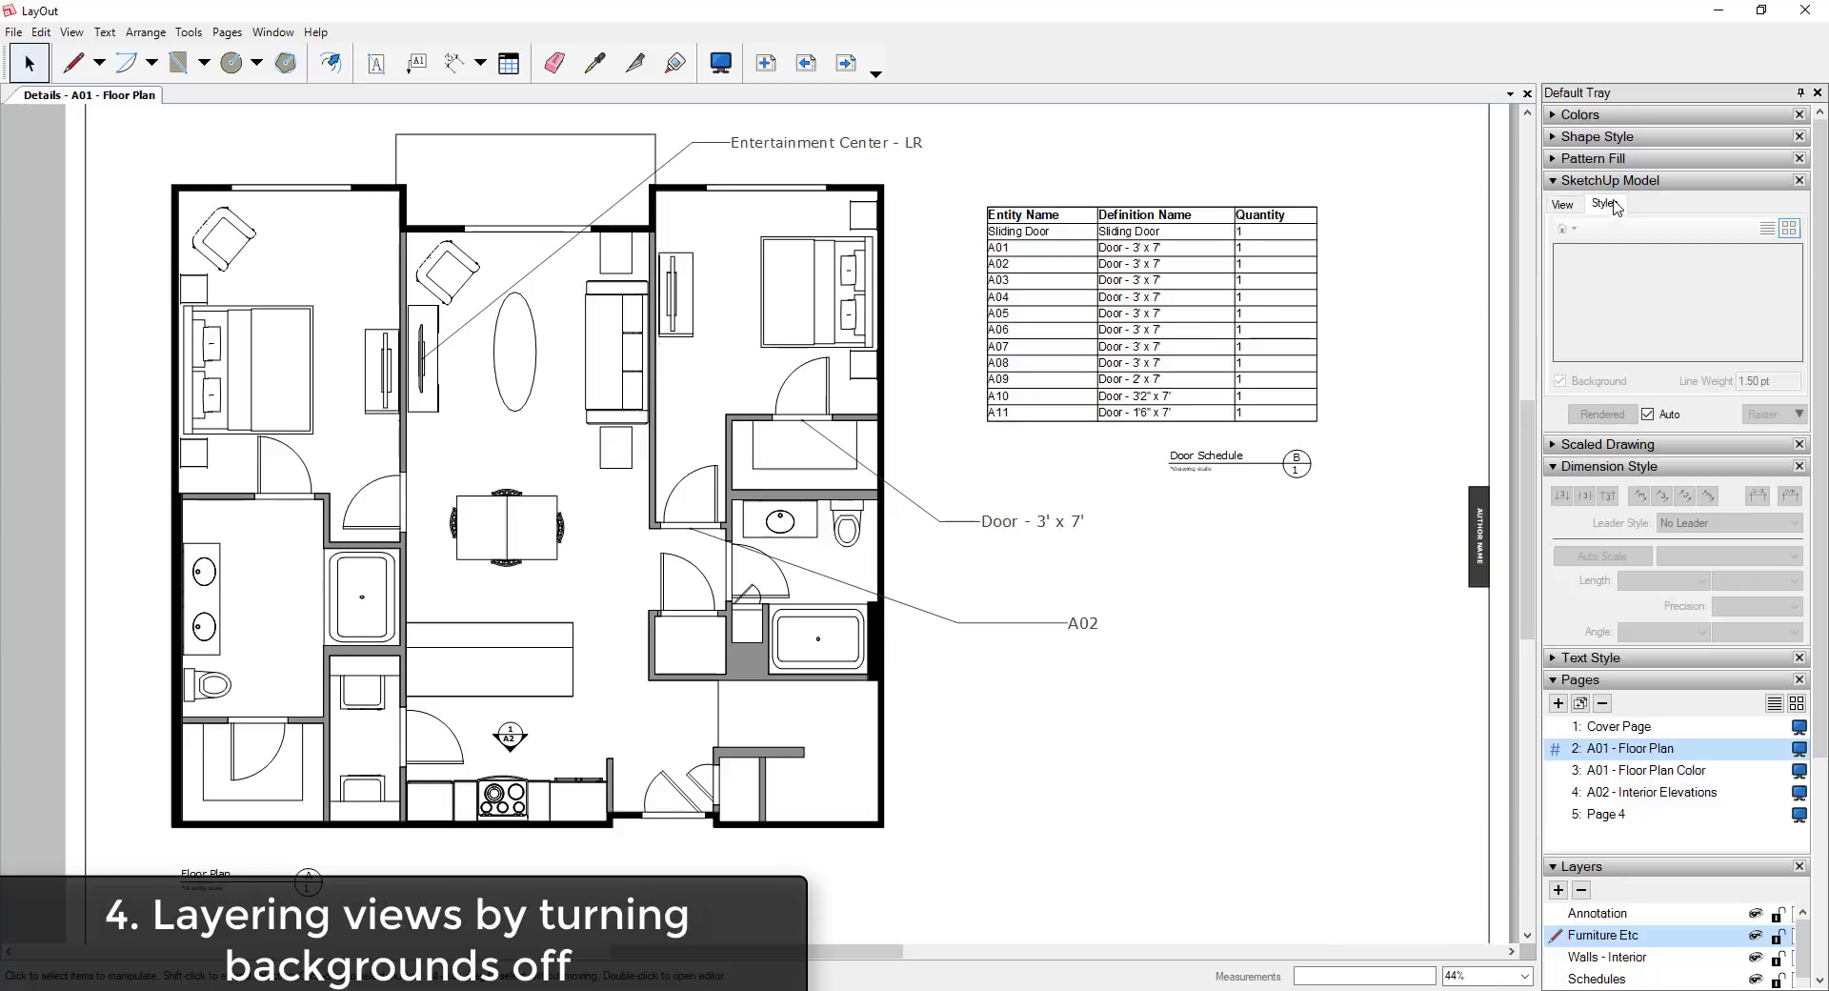
left_click(885, 636)
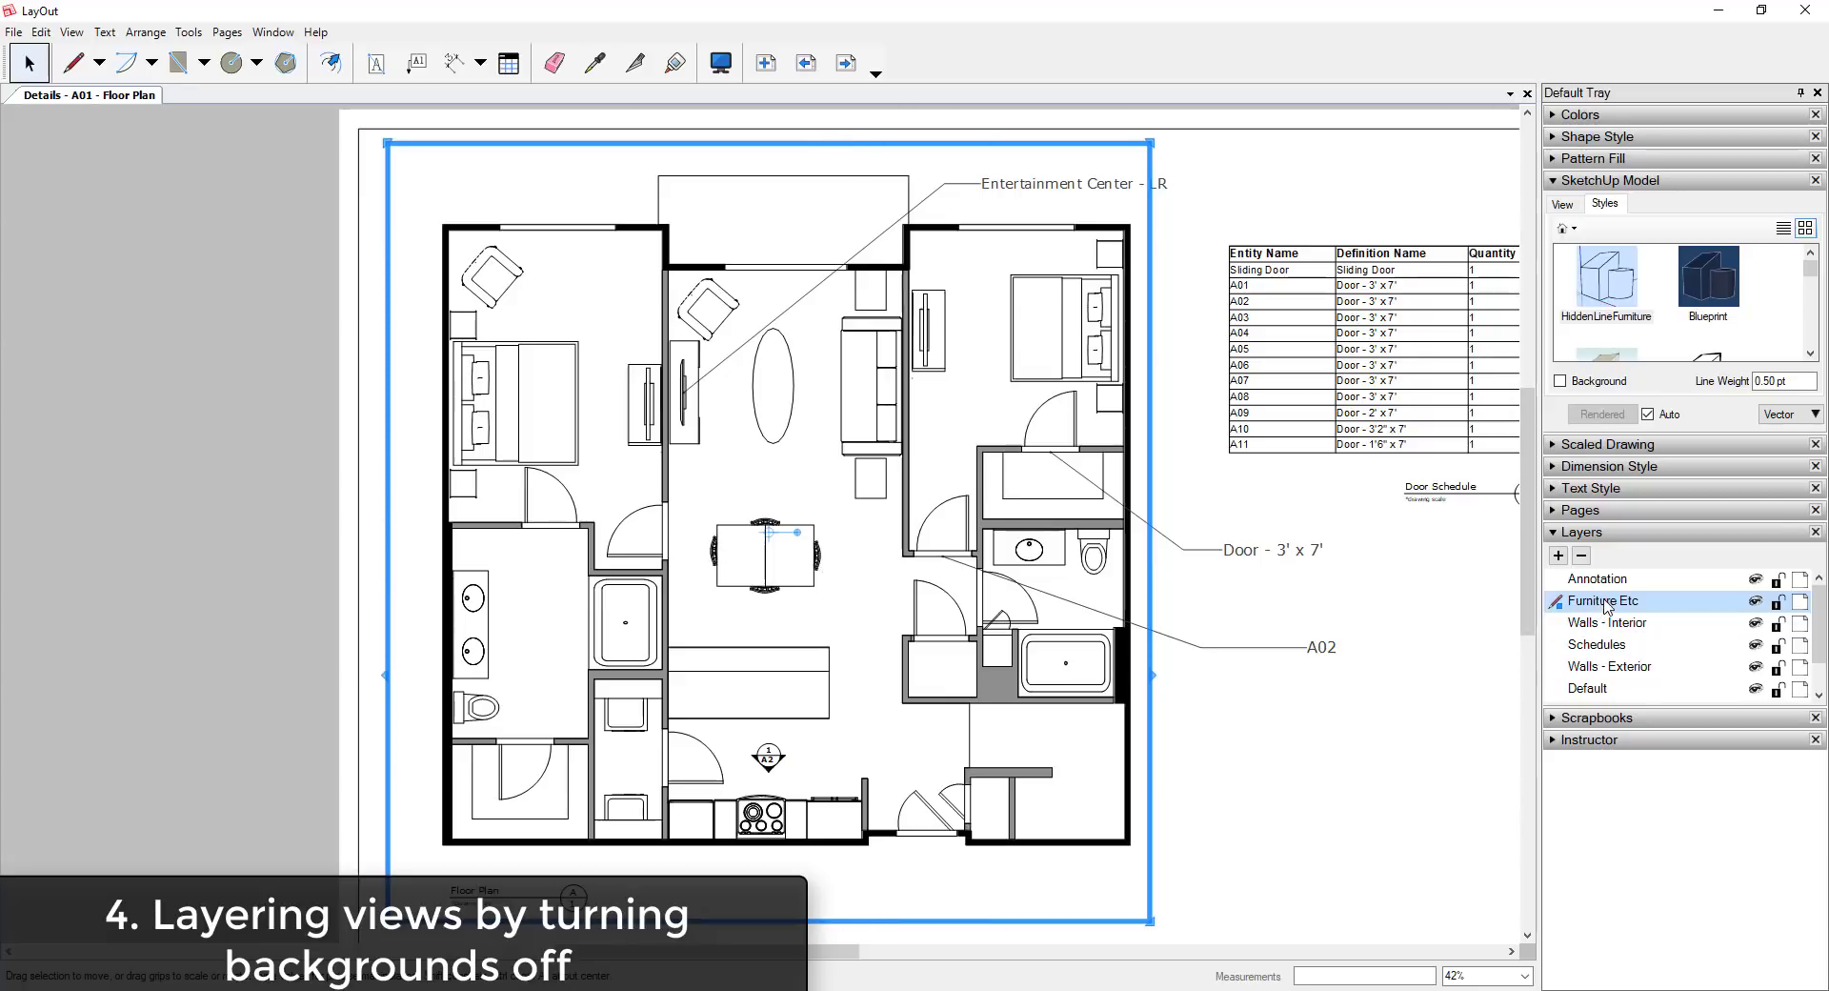
Turn the floor plan viewport's Background on, then off so the walls beneath show through.
left_click(1559, 381)
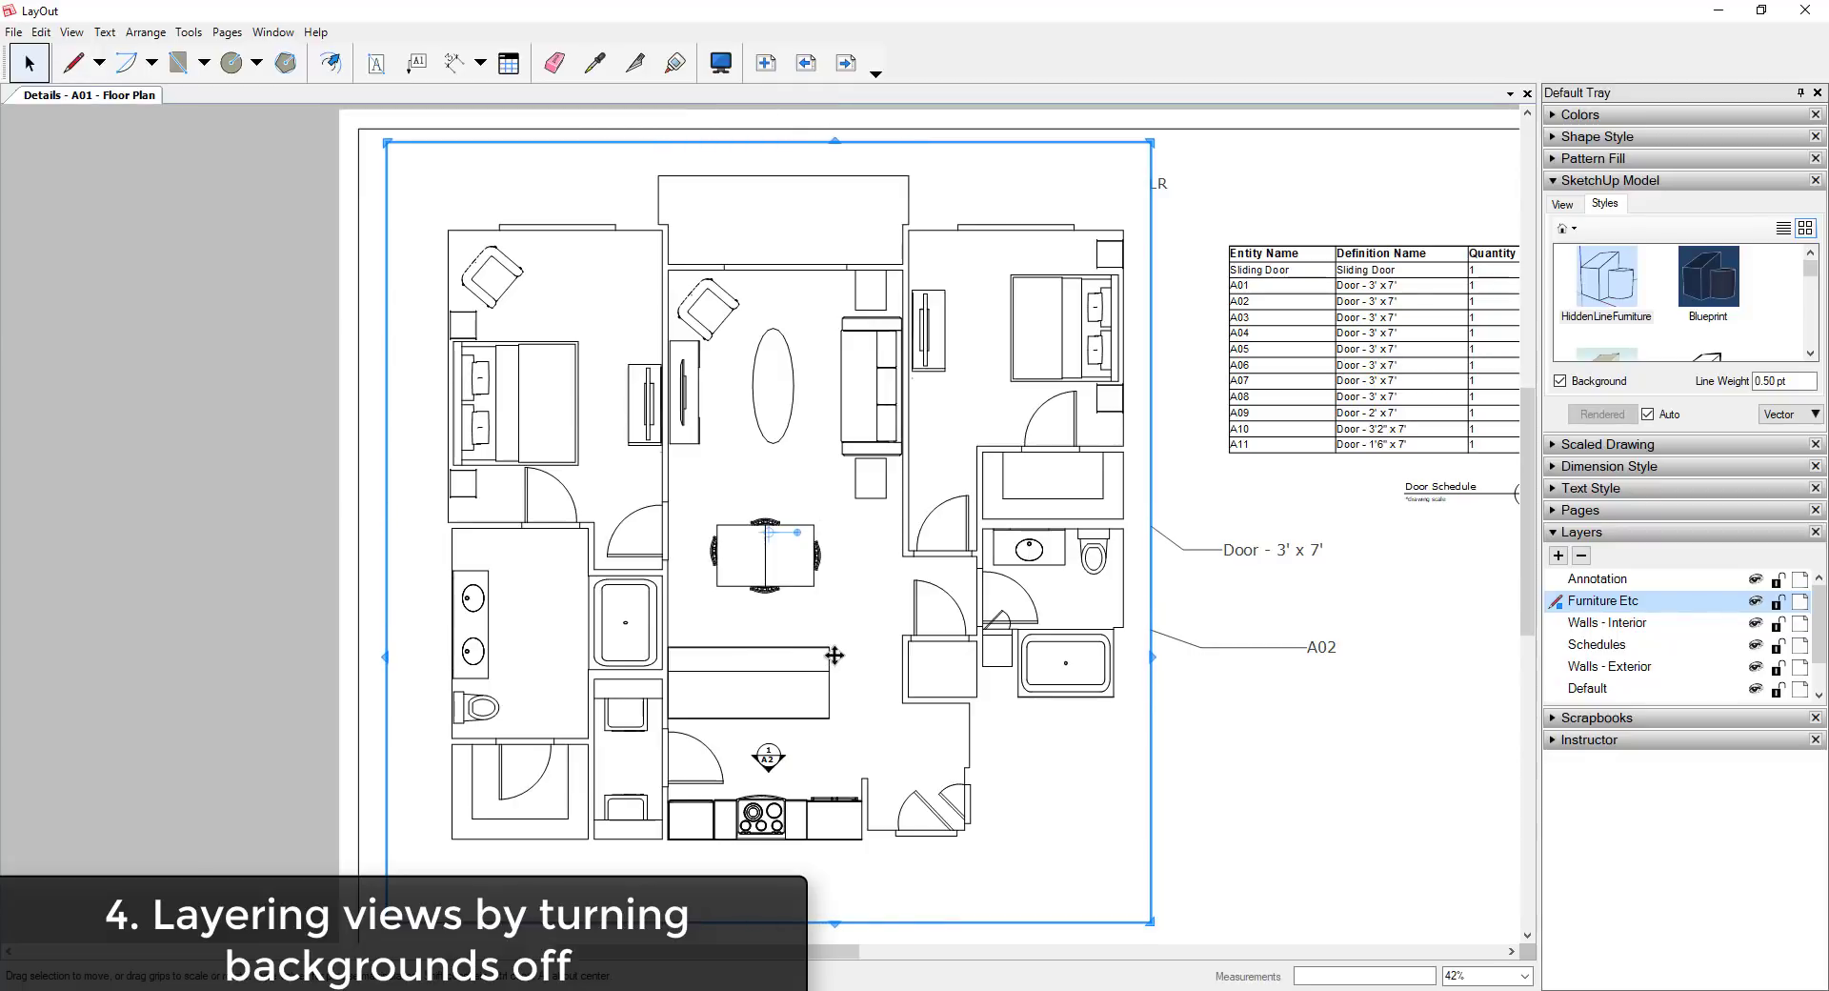
left_click(1589, 381)
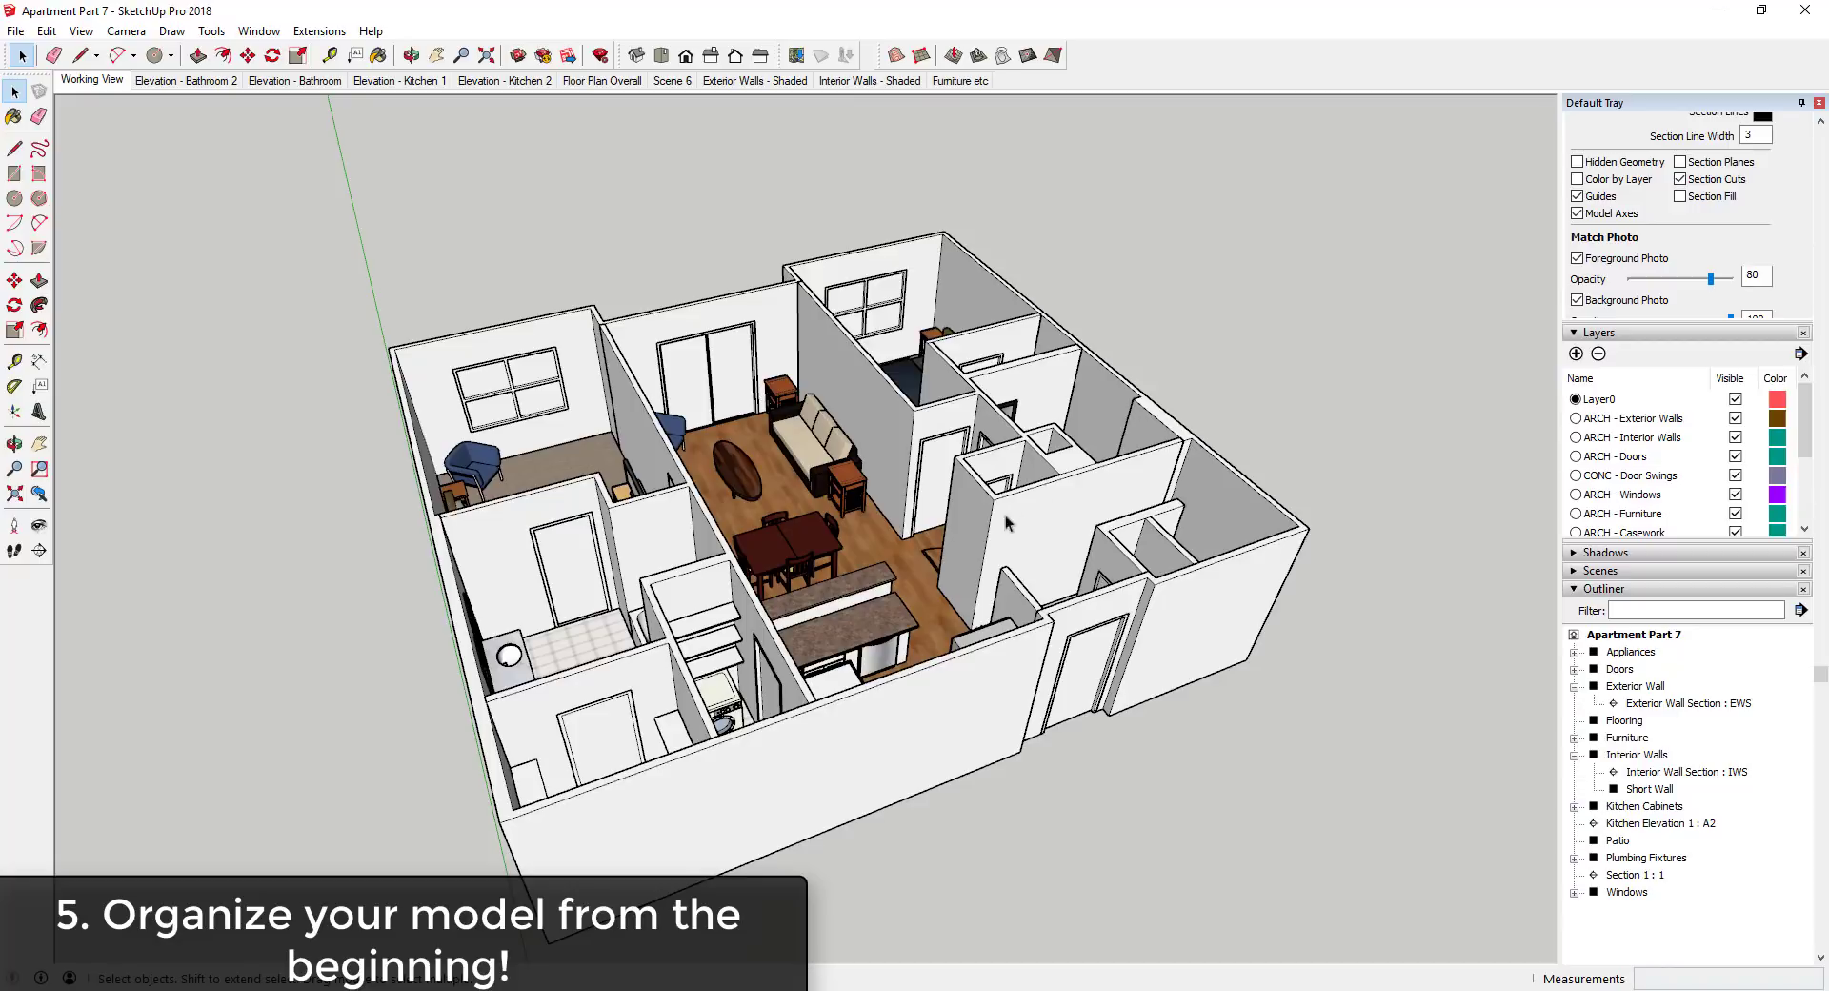
Hide and re-show the Exterior Walls and Interior Walls layers, leaving all layers visible.
left_click(1735, 418)
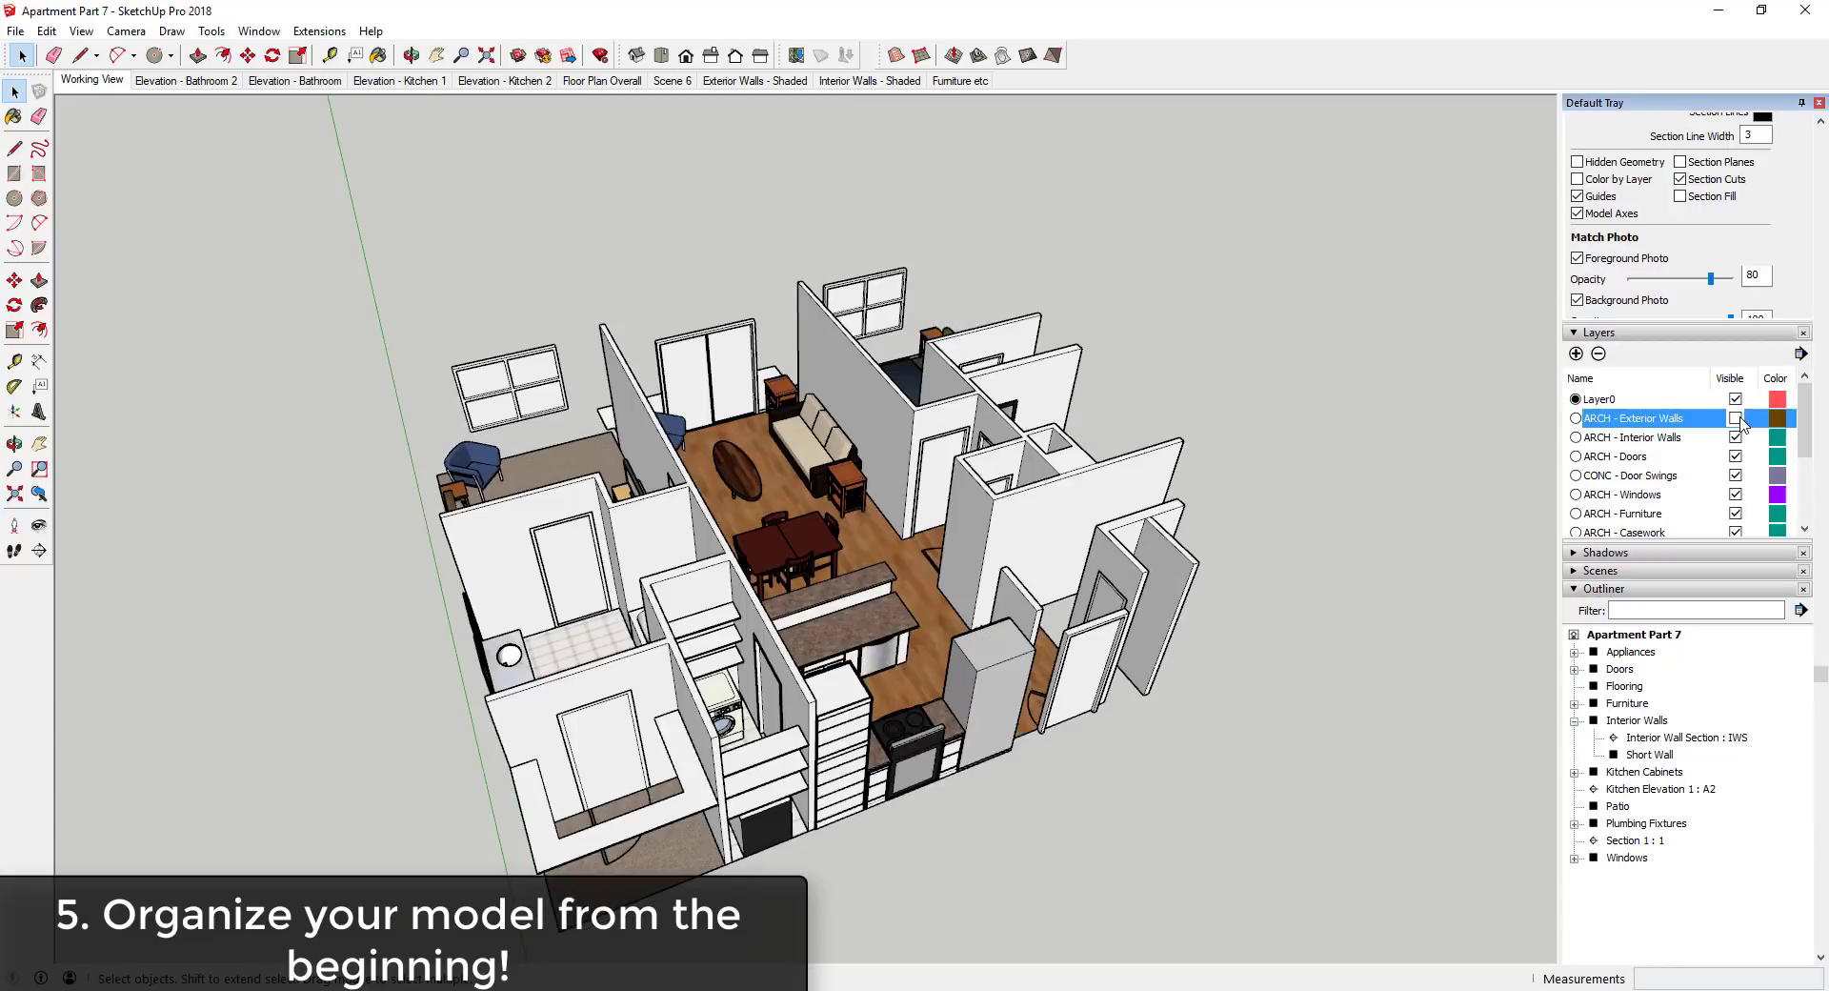
left_click(1735, 418)
left_click(1735, 437)
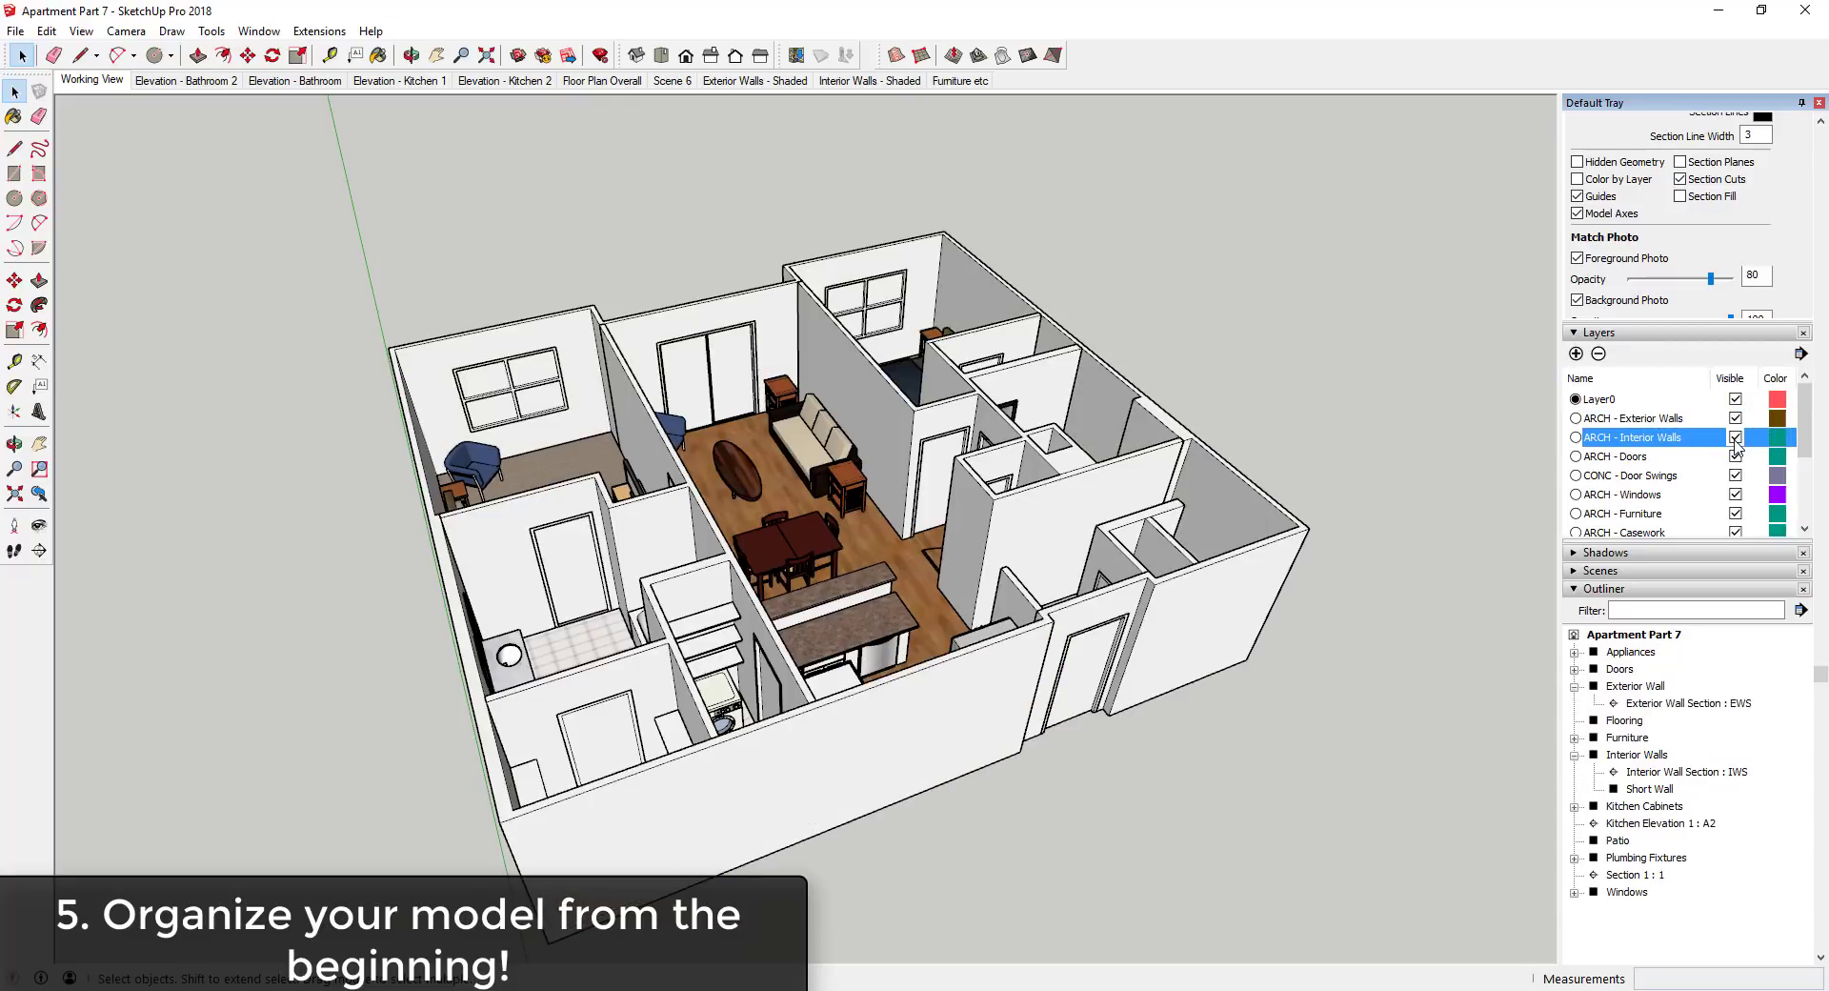
left_click(1735, 437)
Select the Interior Walls group and show its Entity Info, revealing the ARCH - Interior Walls layer.
left_click(1635, 755)
scroll(1729, 200, "up", 2)
scroll(1729, 201, "up", 3)
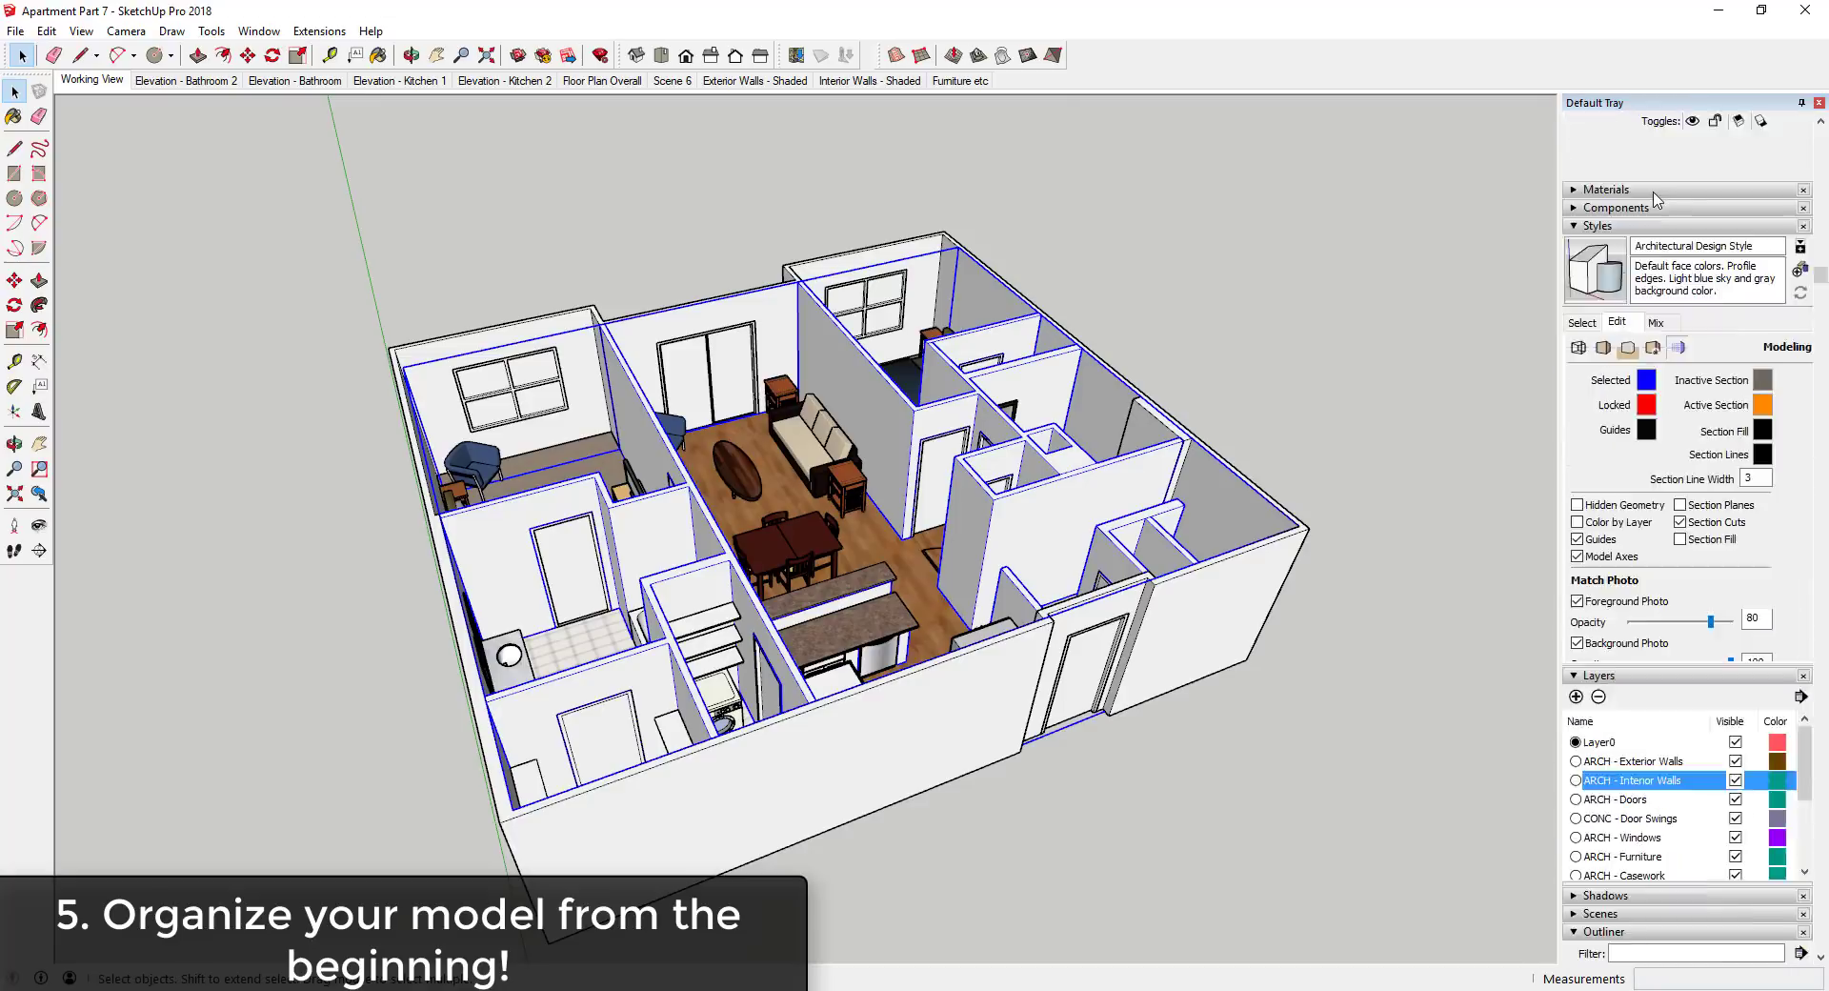
left_click(1575, 344)
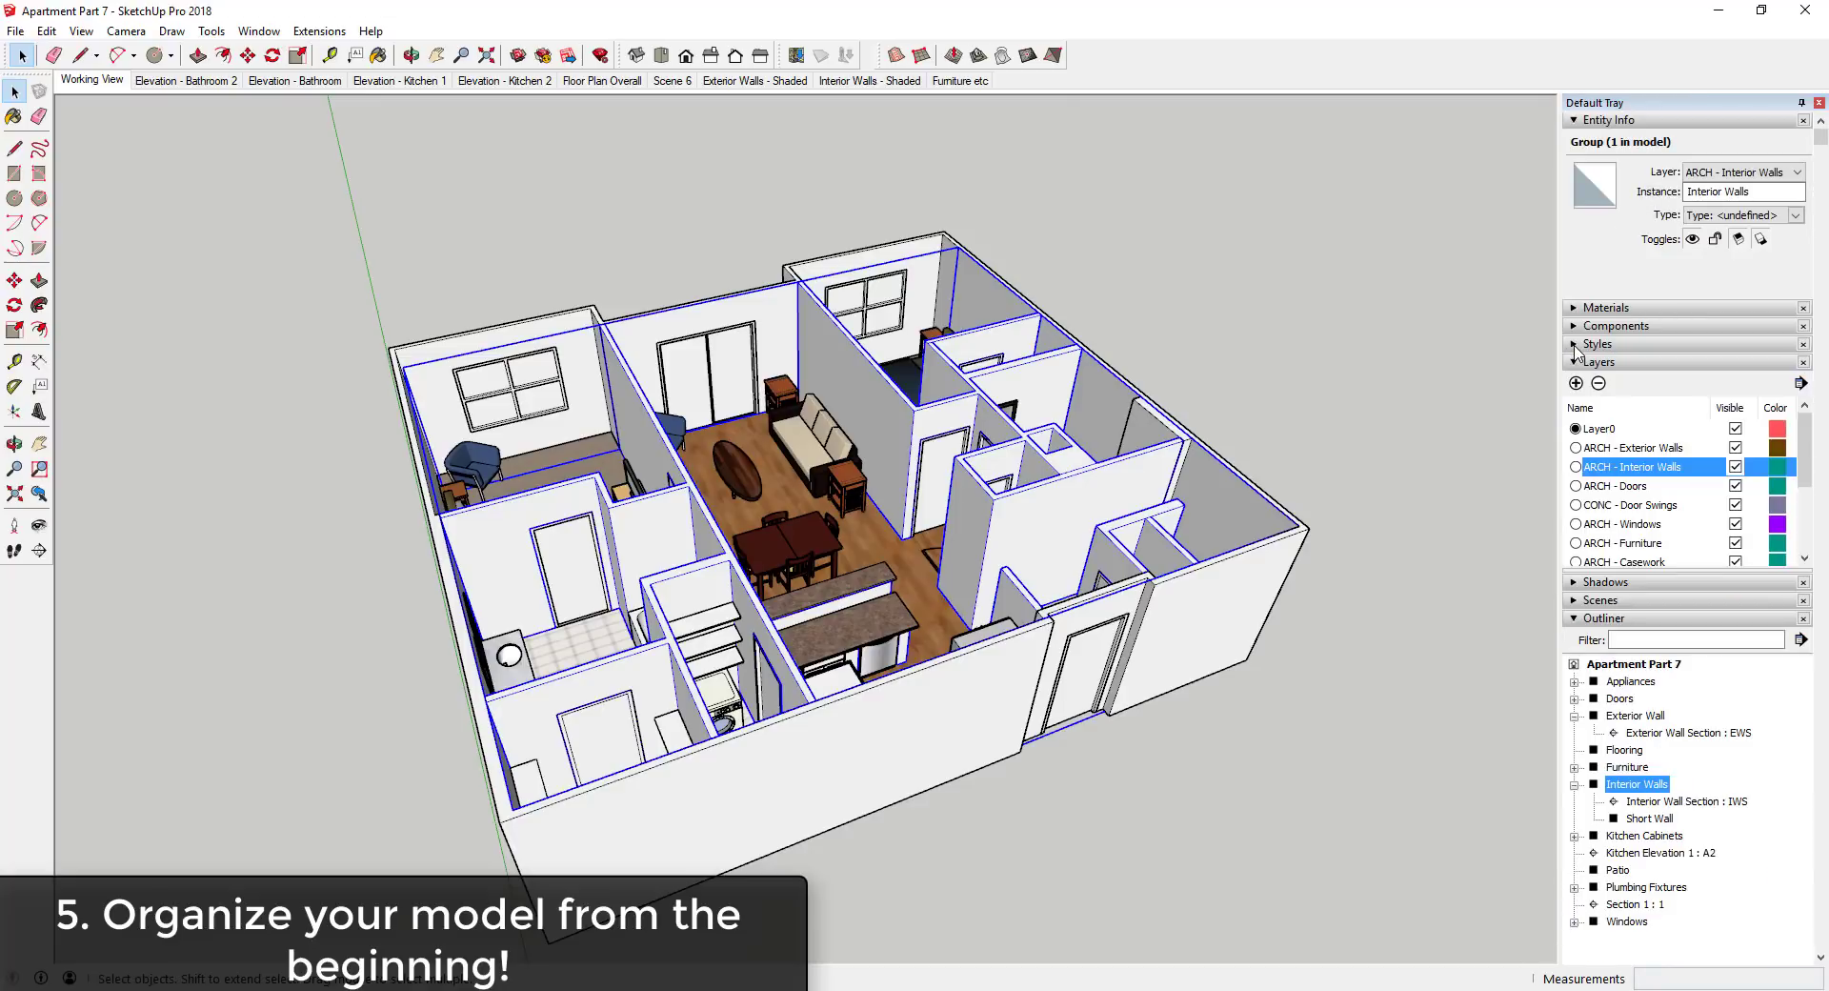
left_click(1735, 467)
left_click(1735, 466)
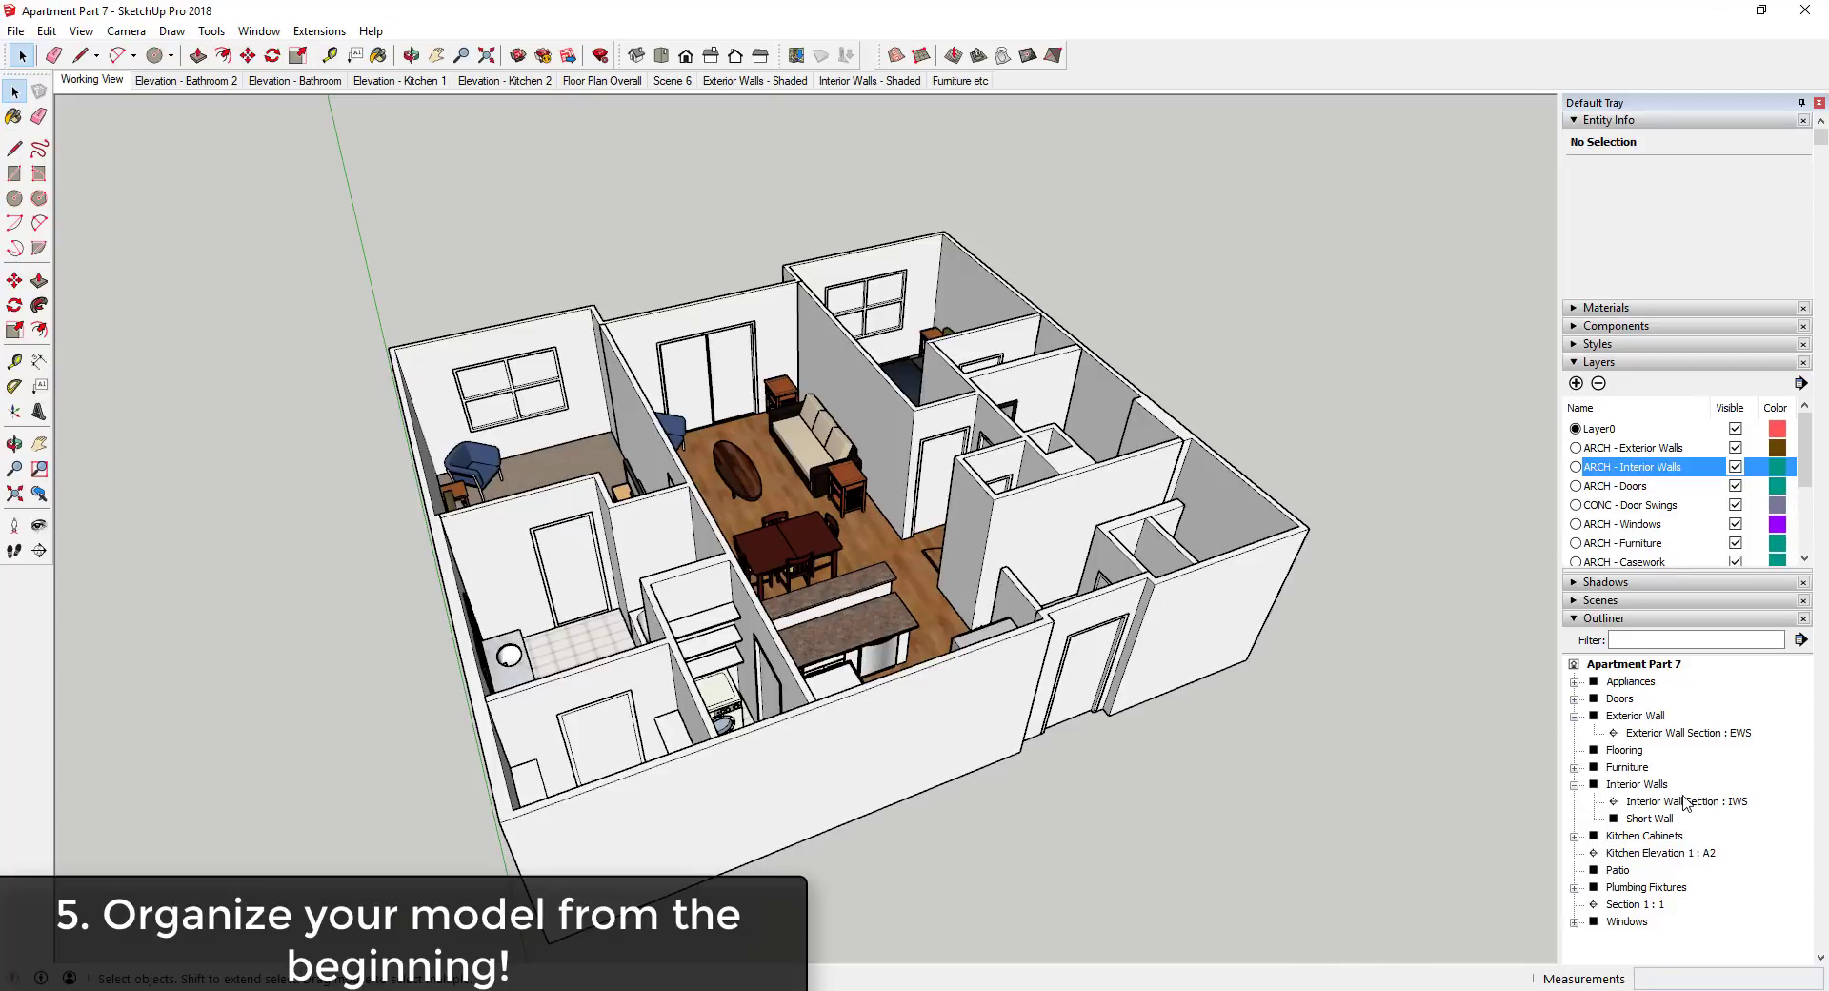
Select the ARCH - Furniture layer in the Layers panel.
left_click(1732, 543)
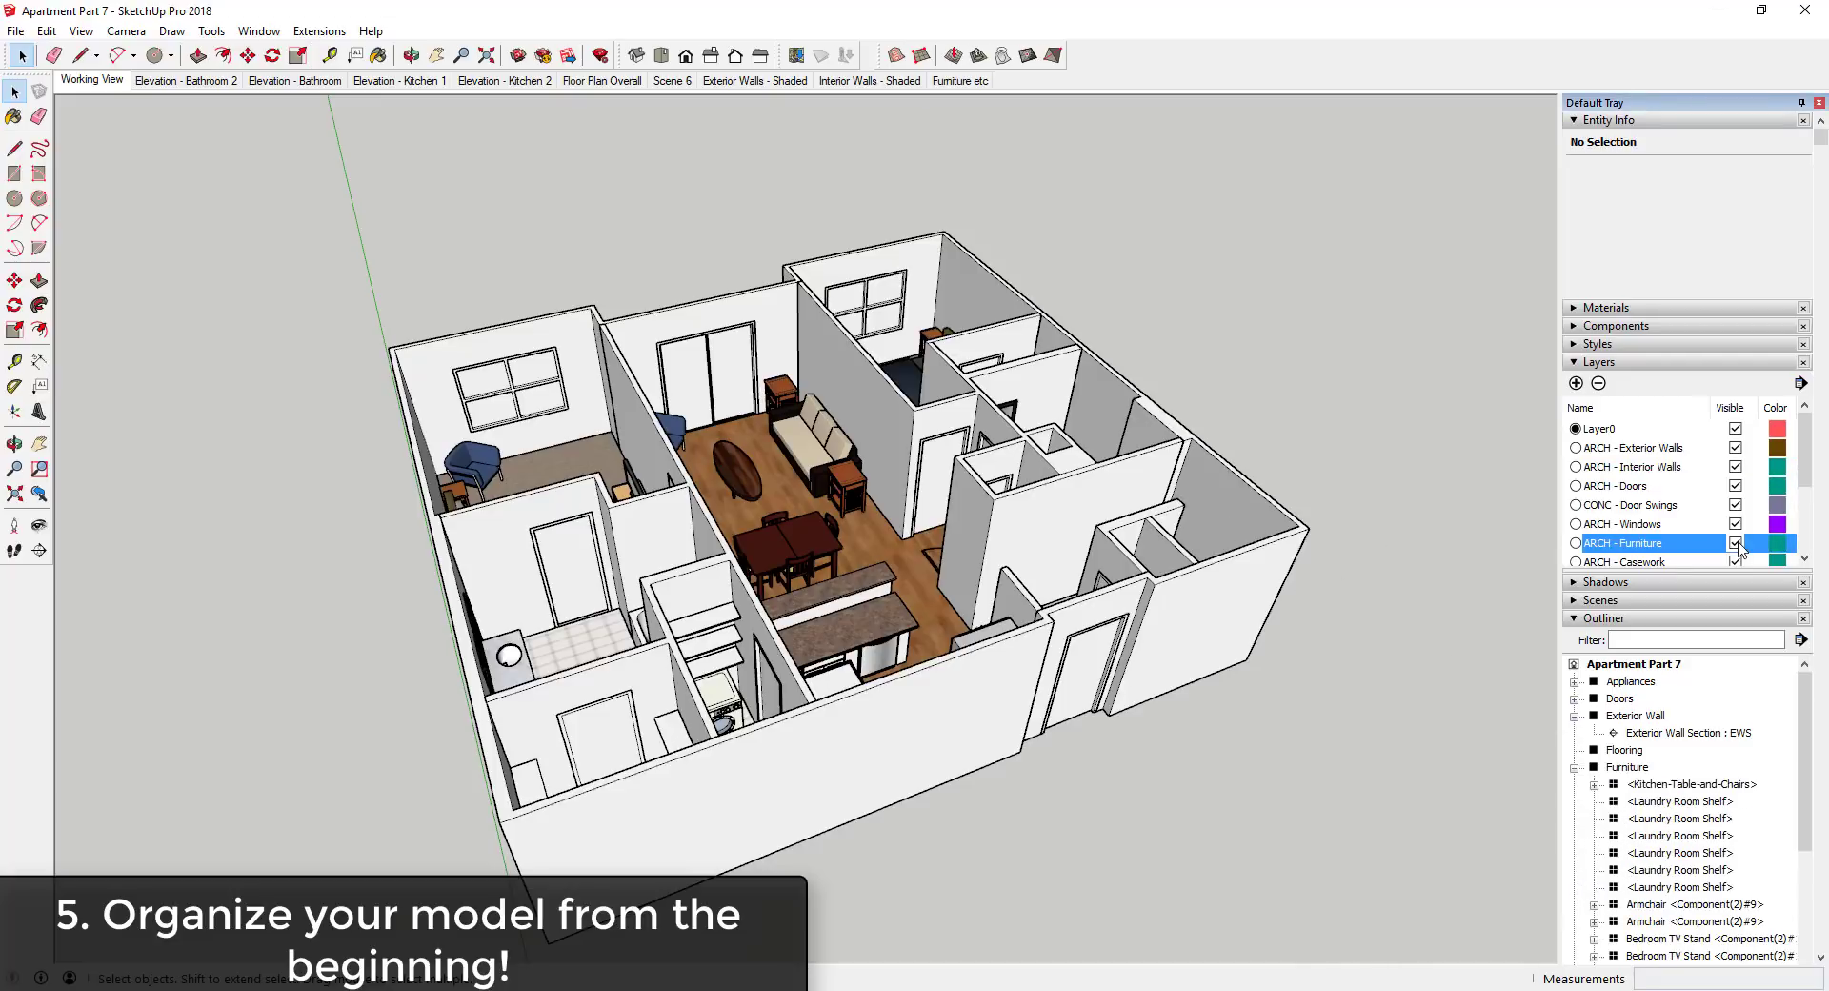